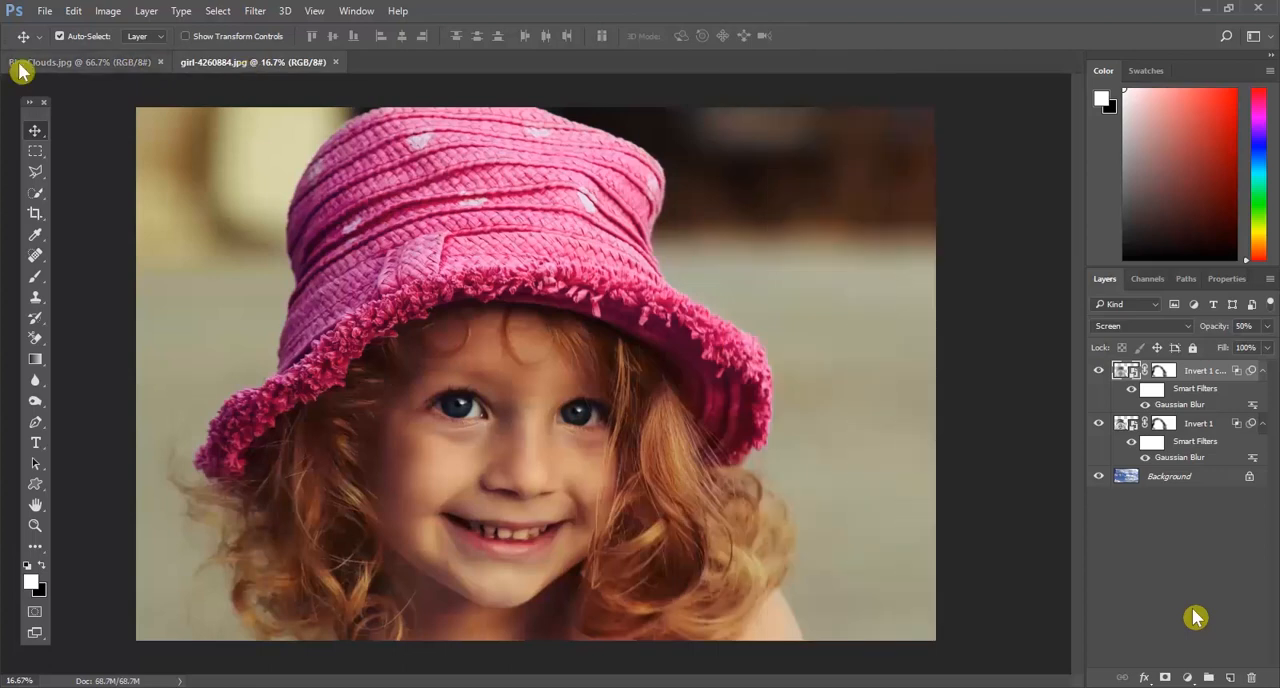
Step: Switch to the girl-4260884.jpg document and activate the Quick Selection tool
left_click(200, 63)
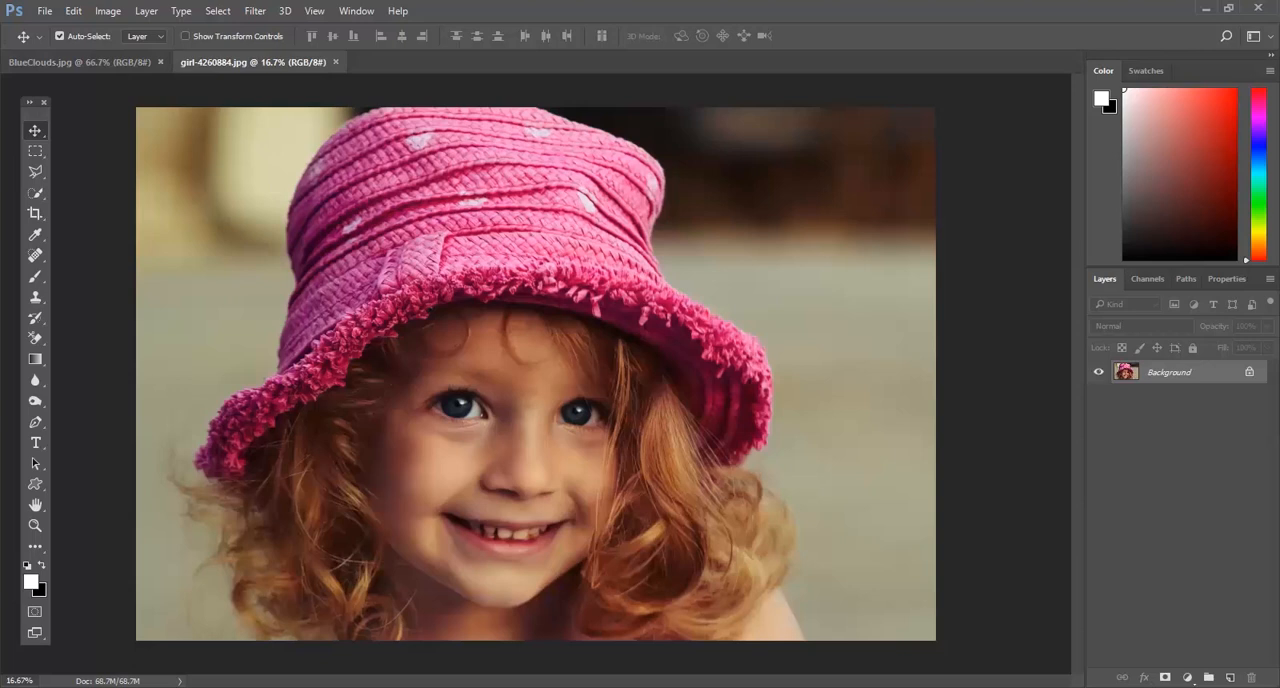
left_click(40, 197)
left_click(85, 198)
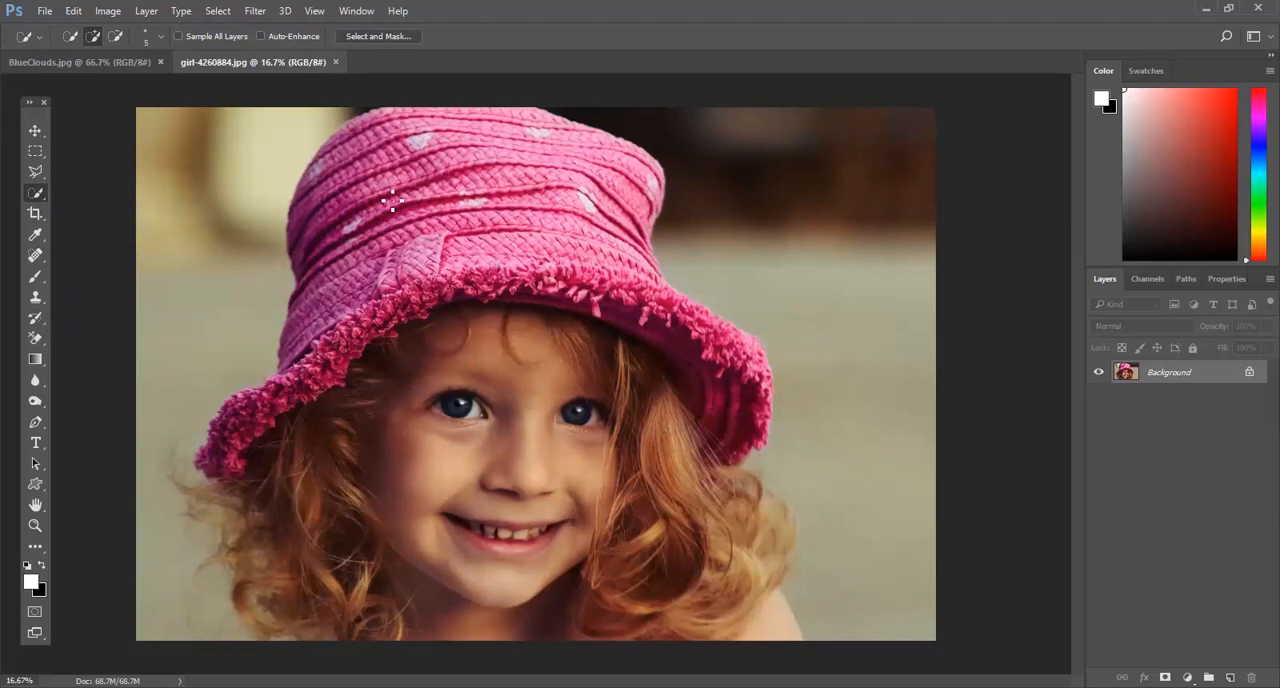
mouse_move(343, 172)
left_mouse_down()
mouse_move(365, 224)
mouse_move(471, 311)
mouse_move(475, 345)
mouse_move(512, 379)
mouse_move(598, 428)
mouse_move(603, 460)
left_mouse_up()
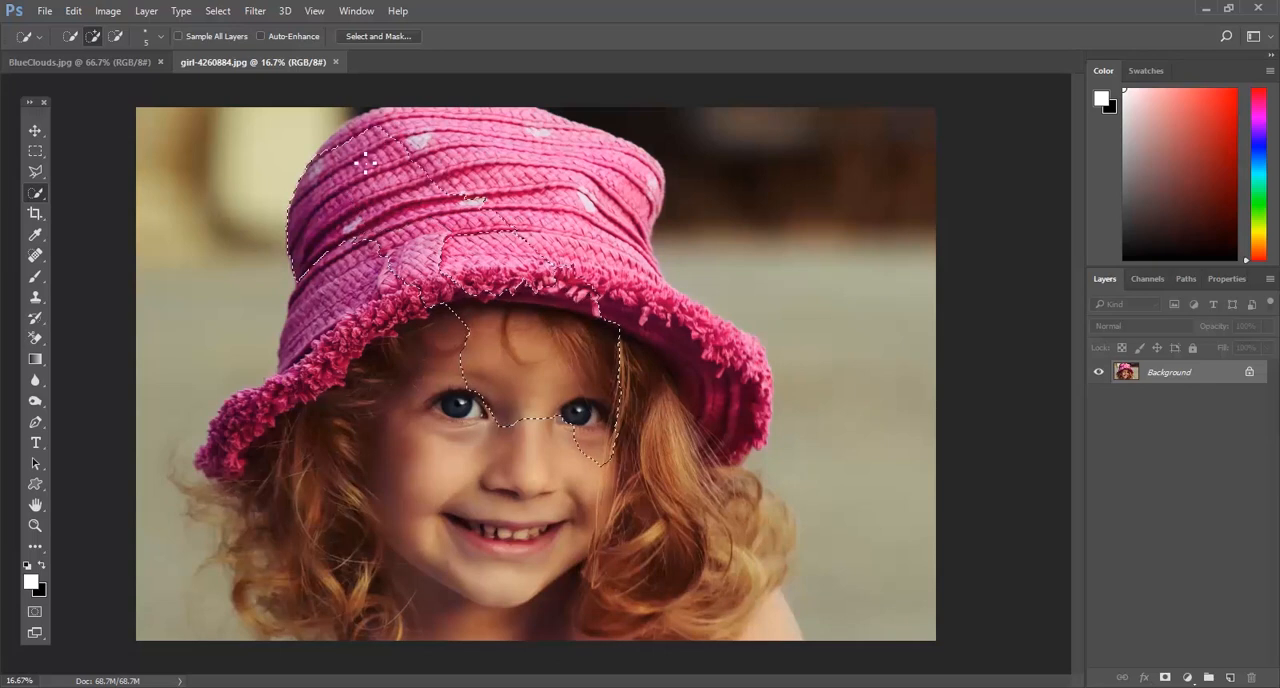
key("ctrl+d")
key("v")
left_click(35, 193)
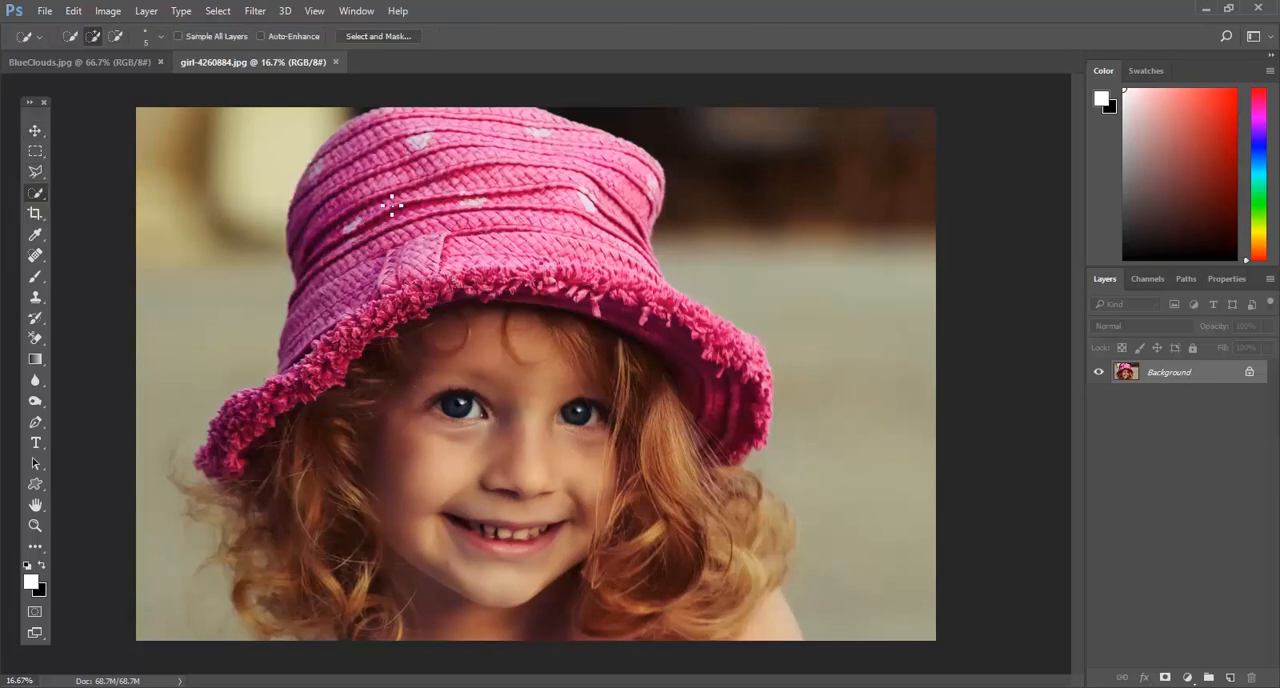
Step: Select the whole girl with the Quick Selection tool, including her face, hair, shoulders, pink hat and its fringed brim
mouse_move(403, 178)
left_mouse_down()
mouse_move(485, 275)
mouse_move(610, 320)
mouse_move(380, 503)
mouse_move(340, 460)
mouse_move(252, 500)
mouse_move(242, 615)
left_mouse_up()
mouse_move(292, 408)
left_mouse_down()
mouse_move(367, 214)
mouse_move(352, 192)
mouse_move(430, 148)
mouse_move(566, 186)
mouse_move(630, 273)
mouse_move(523, 201)
left_mouse_up()
left_click_drag(450, 130, 580, 158)
mouse_move(640, 290)
left_mouse_down()
mouse_move(722, 344)
mouse_move(765, 402)
mouse_move(755, 459)
mouse_move(699, 564)
mouse_move(709, 609)
mouse_move(722, 620)
mouse_move(760, 558)
left_mouse_up()
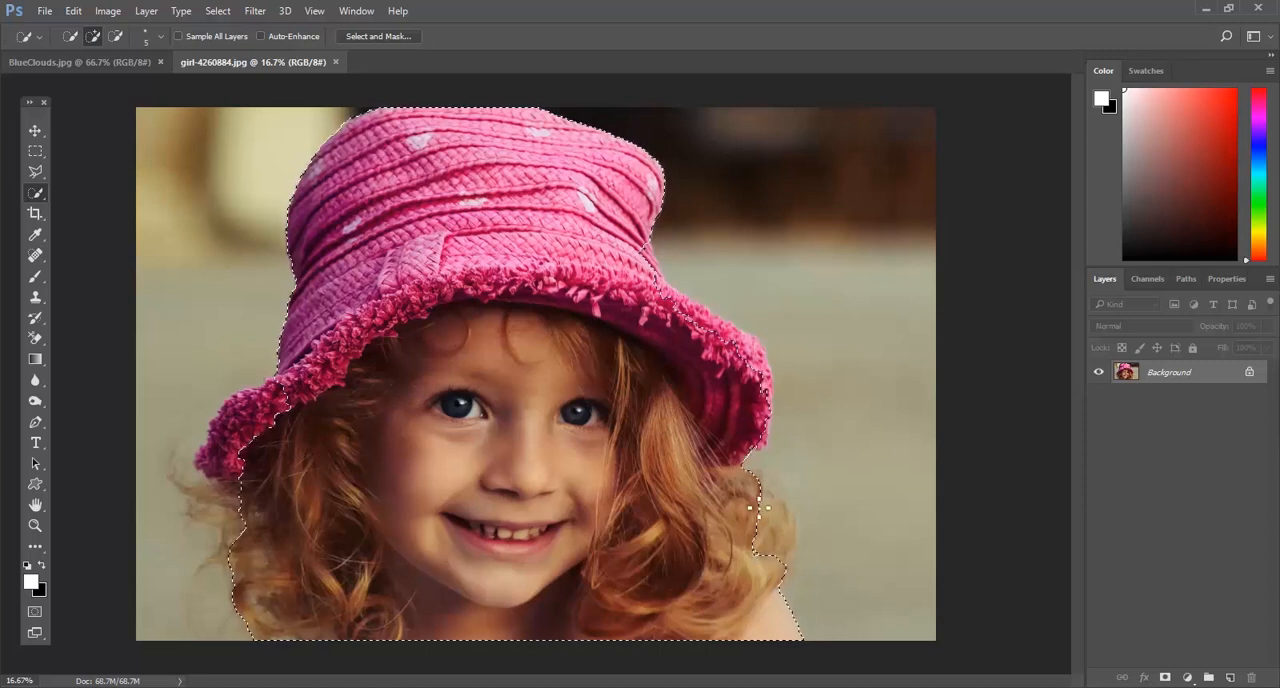
mouse_move(677, 301)
left_mouse_down()
mouse_move(774, 363)
mouse_move(766, 446)
left_mouse_up()
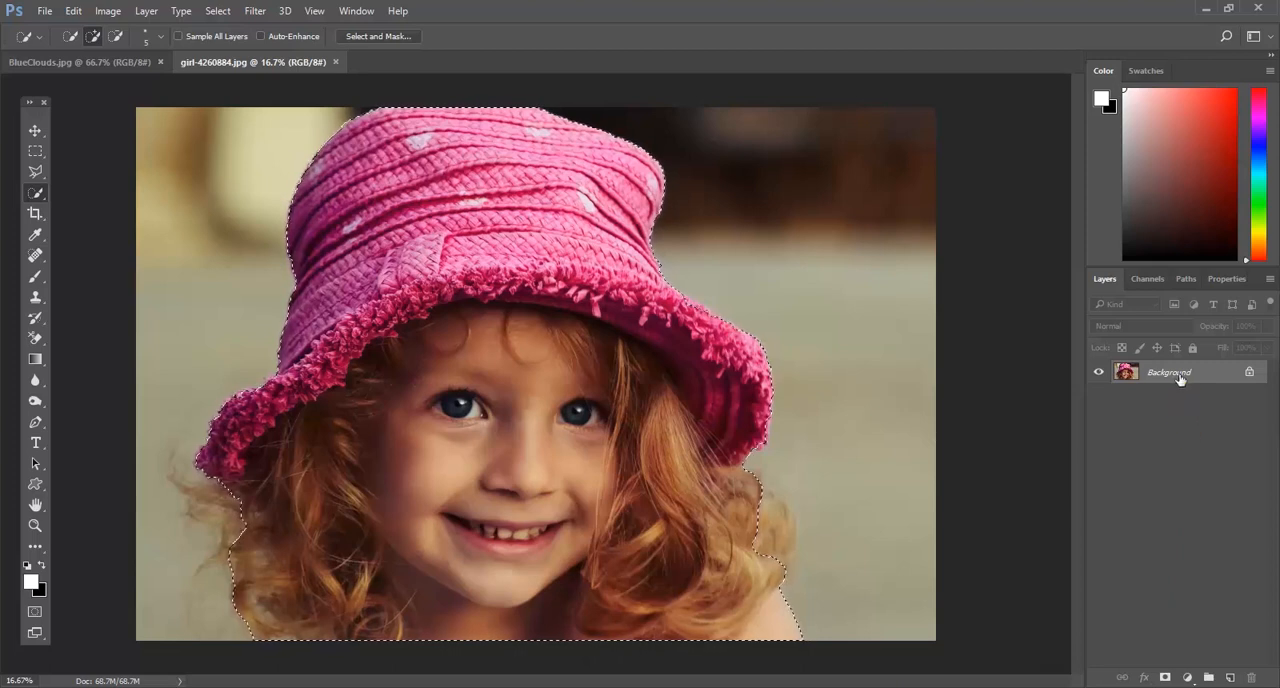
Step: Copy the selected girl onto a new layer and hide the Background layer
key("ctrl+j")
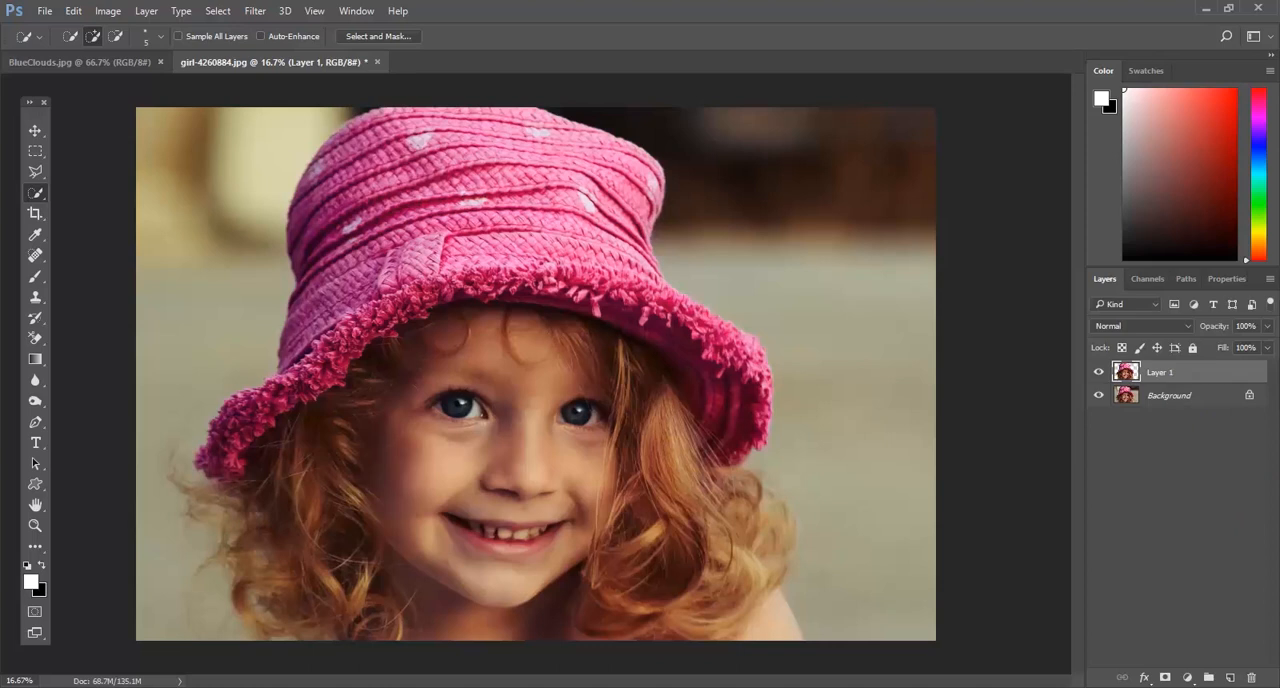
left_click(1098, 396)
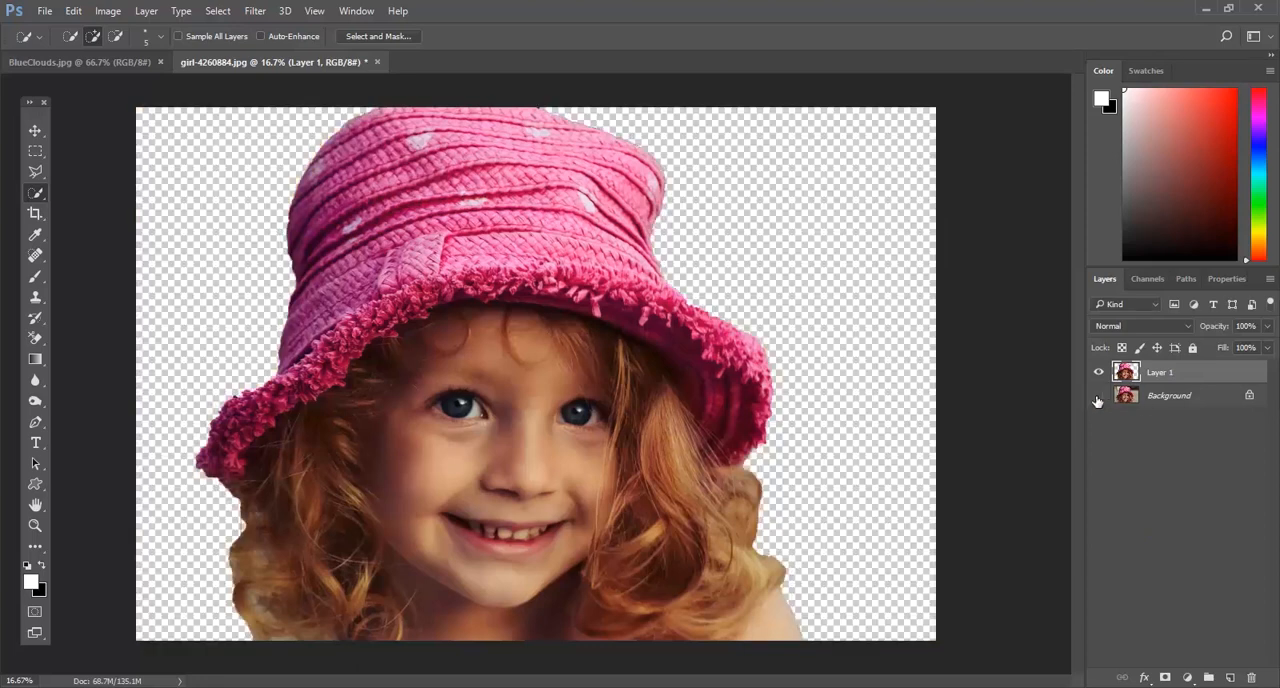
left_click(1098, 396)
left_click(1098, 396)
left_click(1098, 398)
left_click(1098, 398)
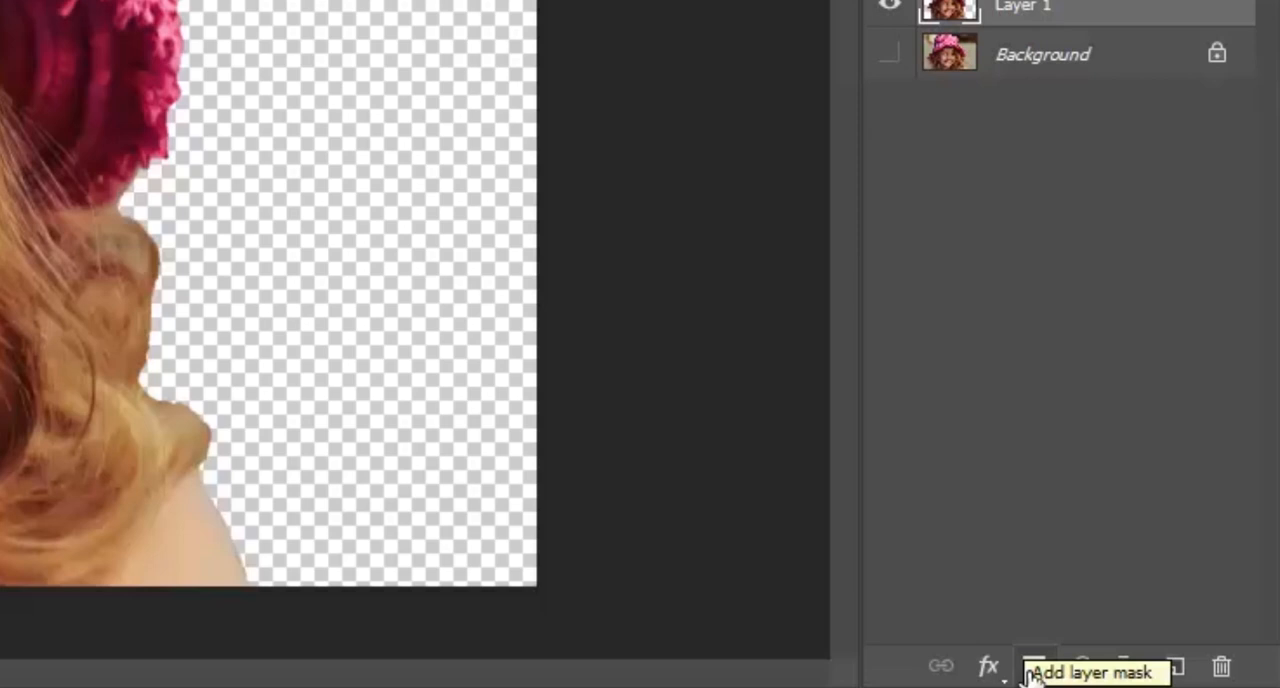
Step: Add a layer mask to the girl cutout layer and open it in Select and Mask with the brush size at 400
left_click(1032, 672)
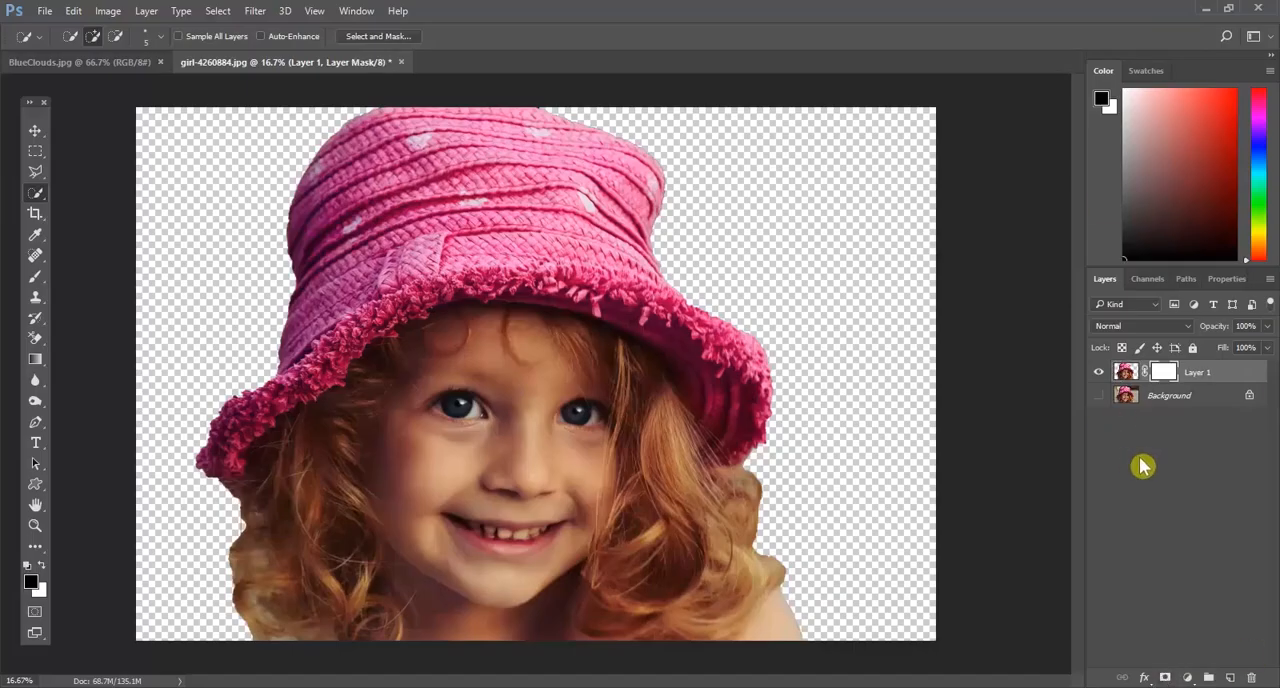
double_click(1160, 372)
left_click(15, 124)
key("bracketright")
key("bracketright")
key("bracketright")
key("bracketright")
key("bracketright")
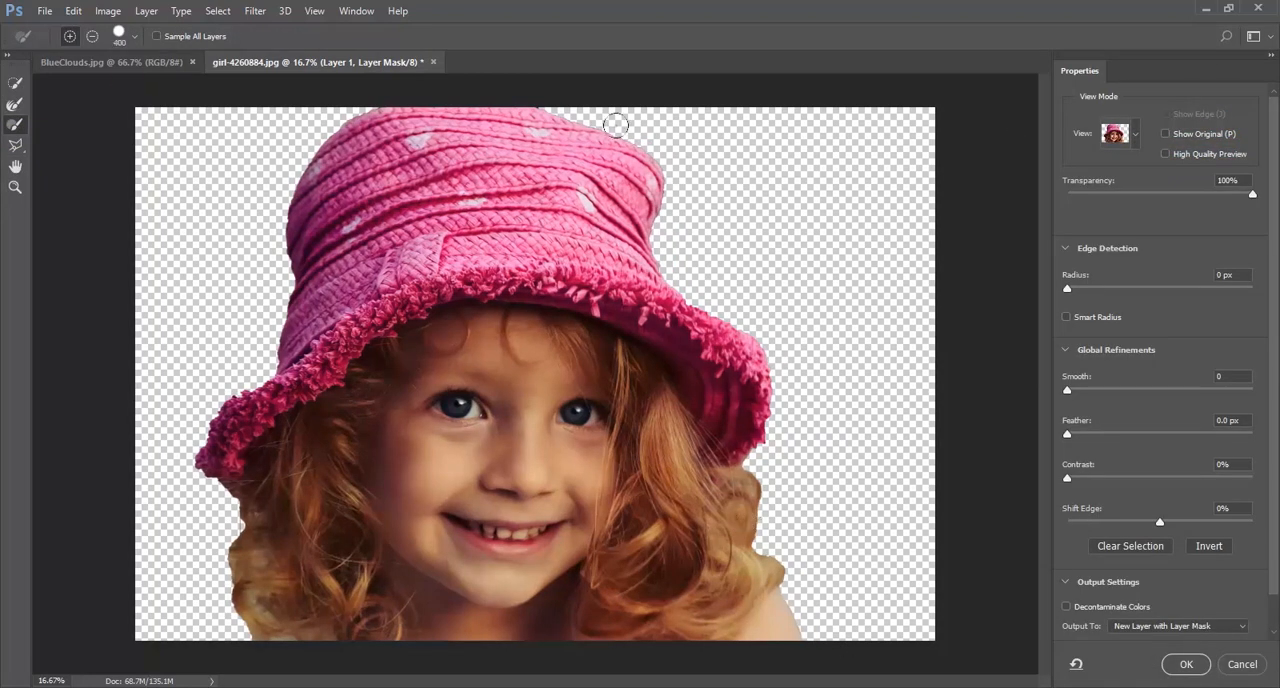
Step: Set the mask's Smooth value to 22 and output the refined result as a new layer with layer mask
left_click_drag(1068, 289, 1094, 290)
left_click_drag(1068, 390, 1110, 396)
left_click(14, 105)
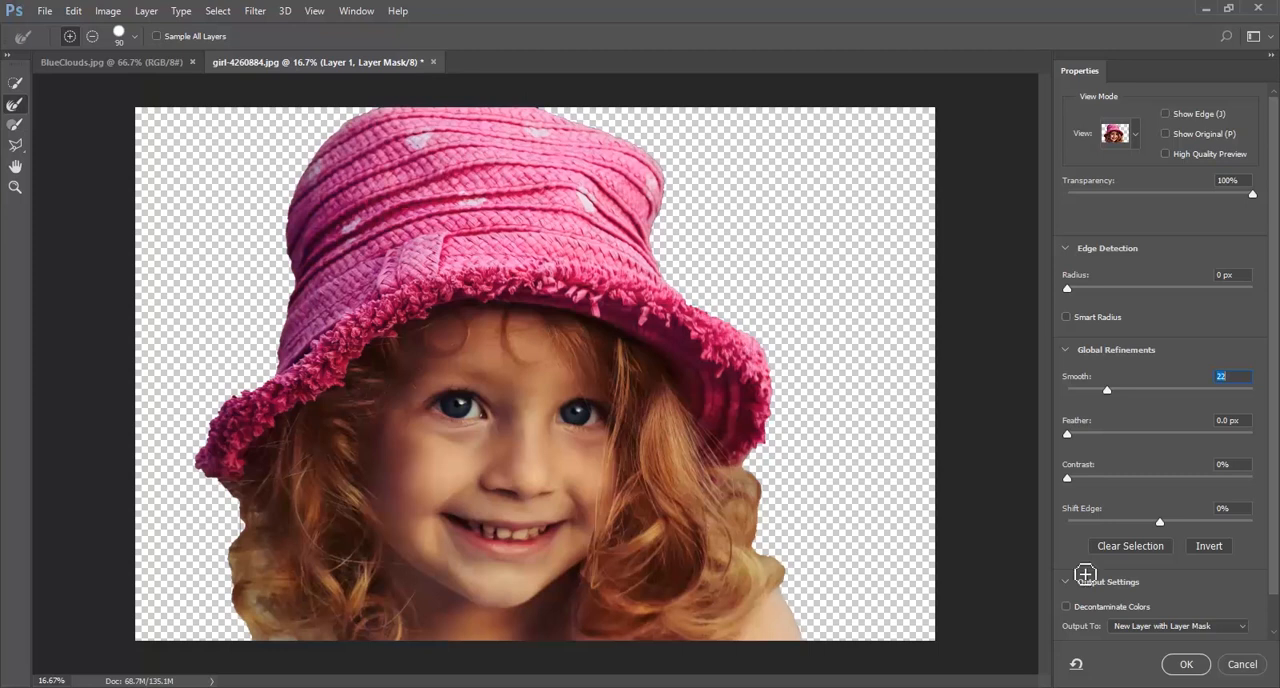
key("Return")
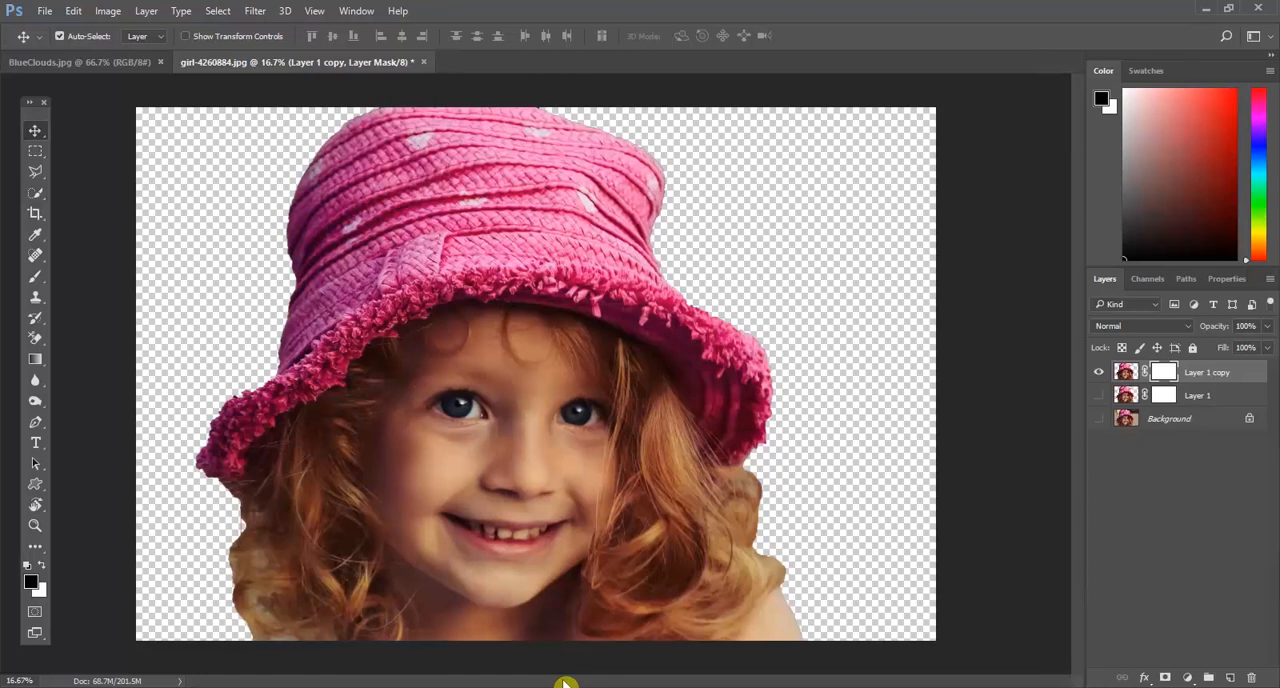
Step: Add a Black & White adjustment layer and an Invert adjustment layer above the refined girl cutout
left_click(1188, 678)
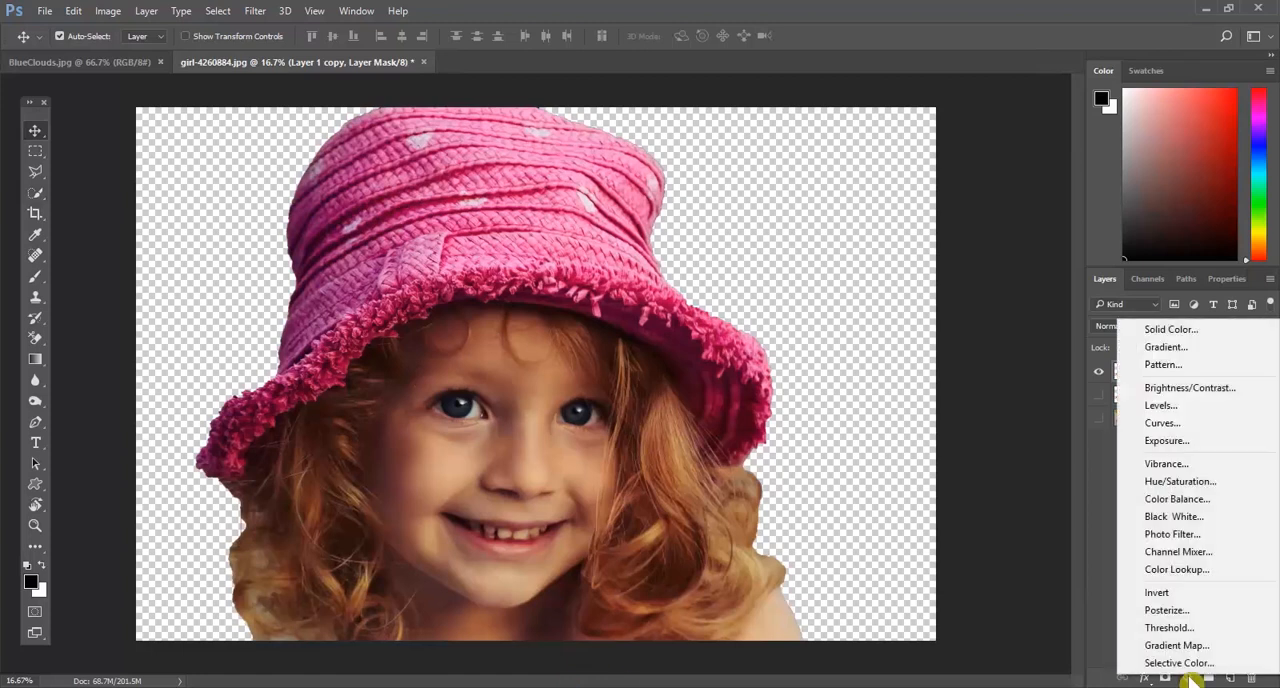
left_click(1190, 520)
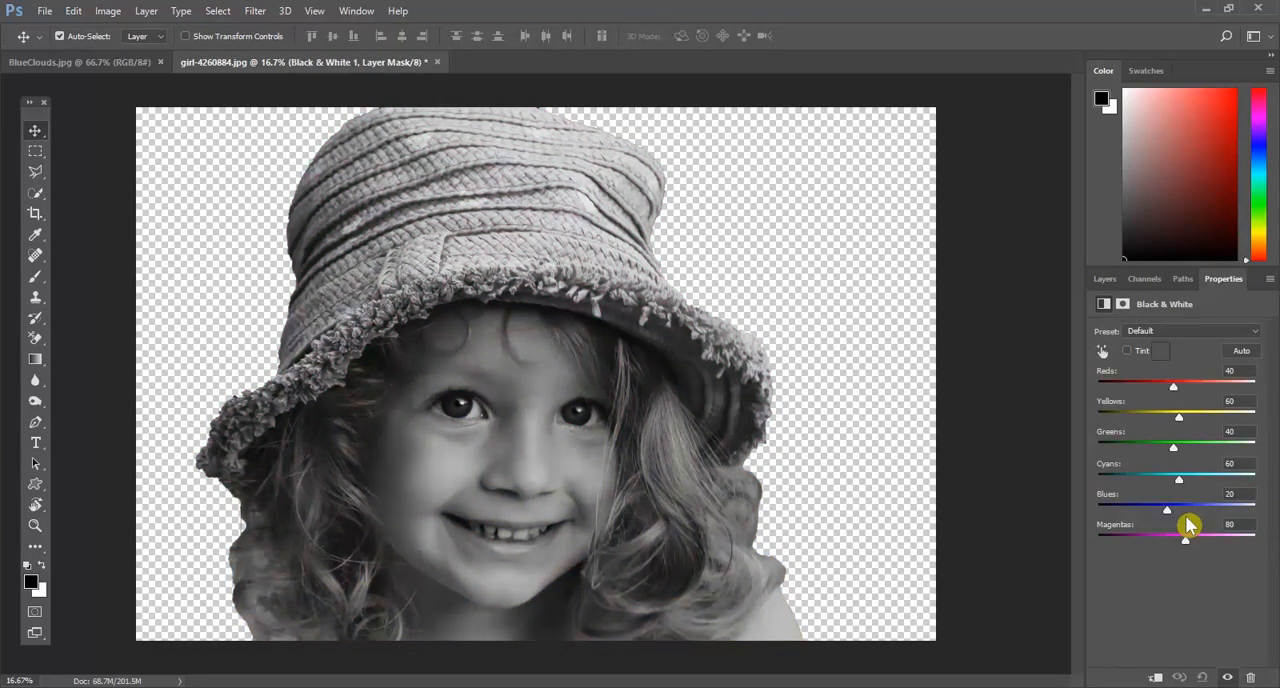
left_click(1106, 281)
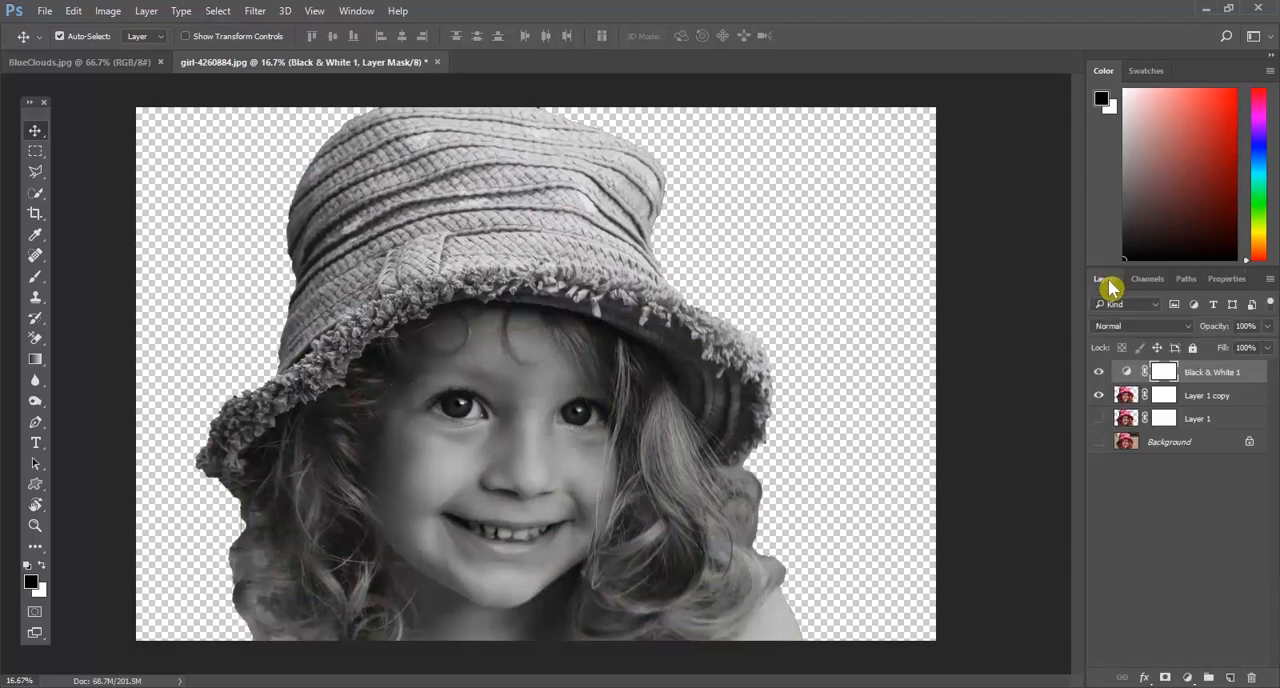
left_click(1188, 678)
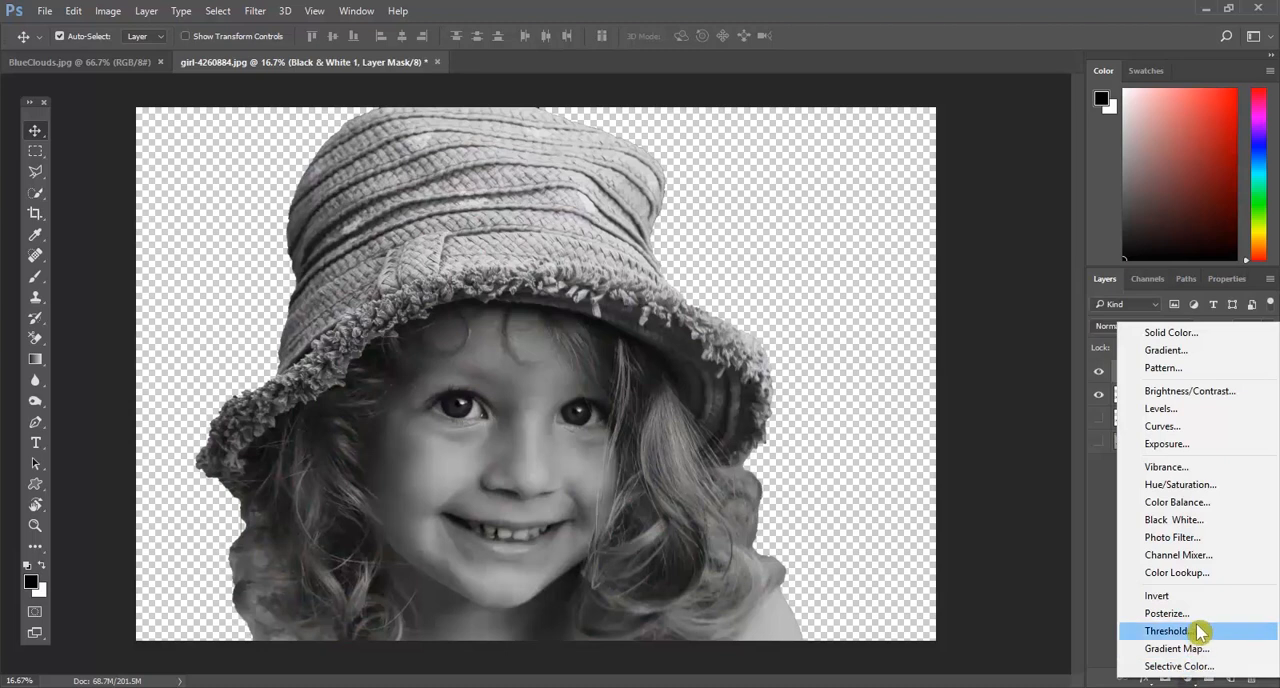
left_click(1194, 597)
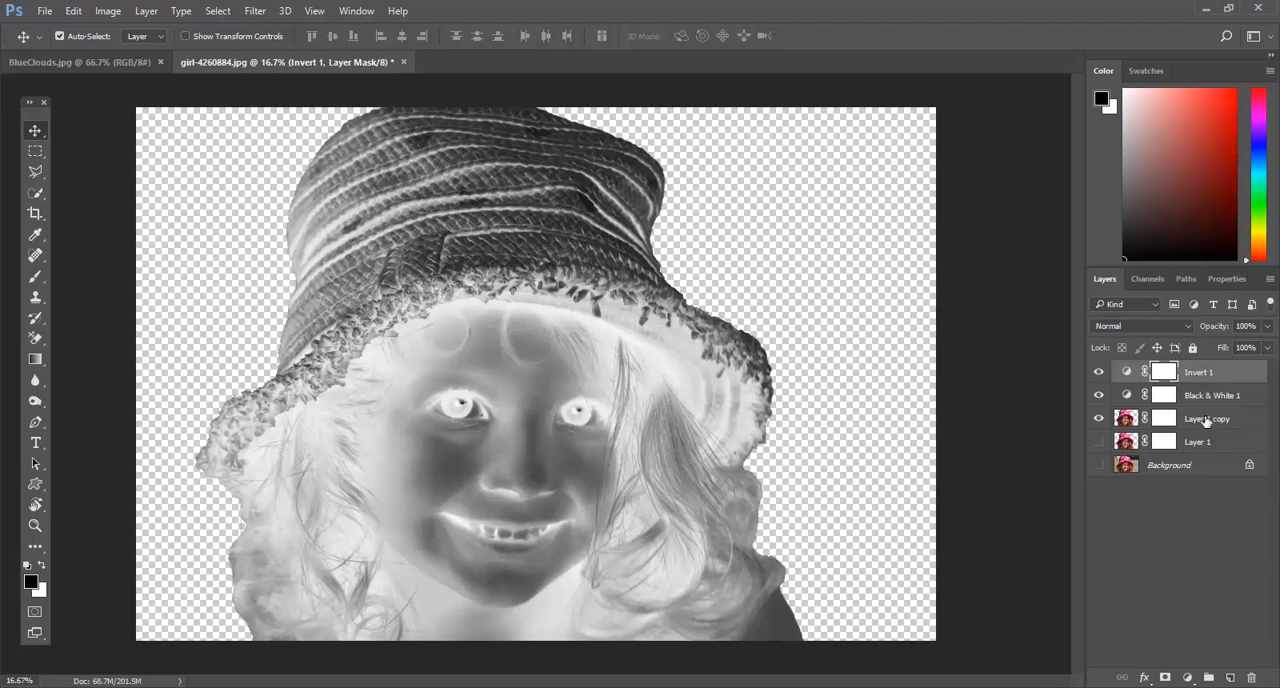
Step: Convert the Layer 1 copy, Black & White 1 and Invert 1 layers together into one smart object
left_click(1205, 421)
left_click(1204, 373, "shift")
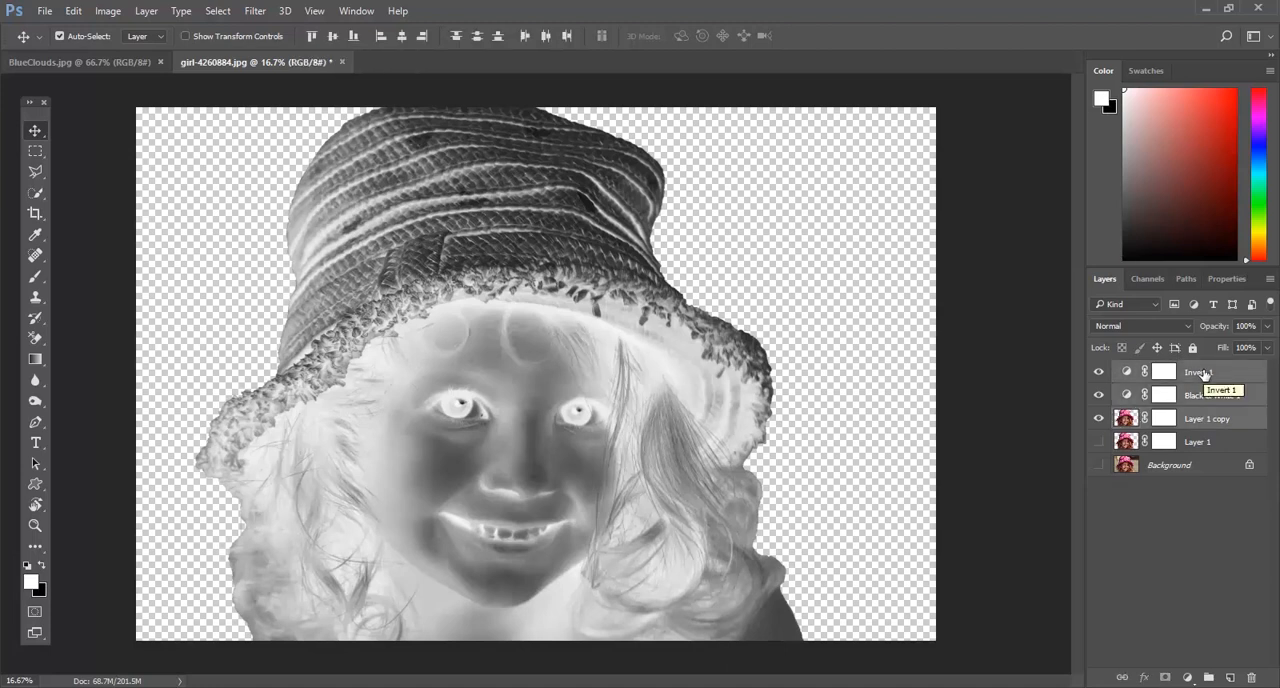
right_click(1204, 374)
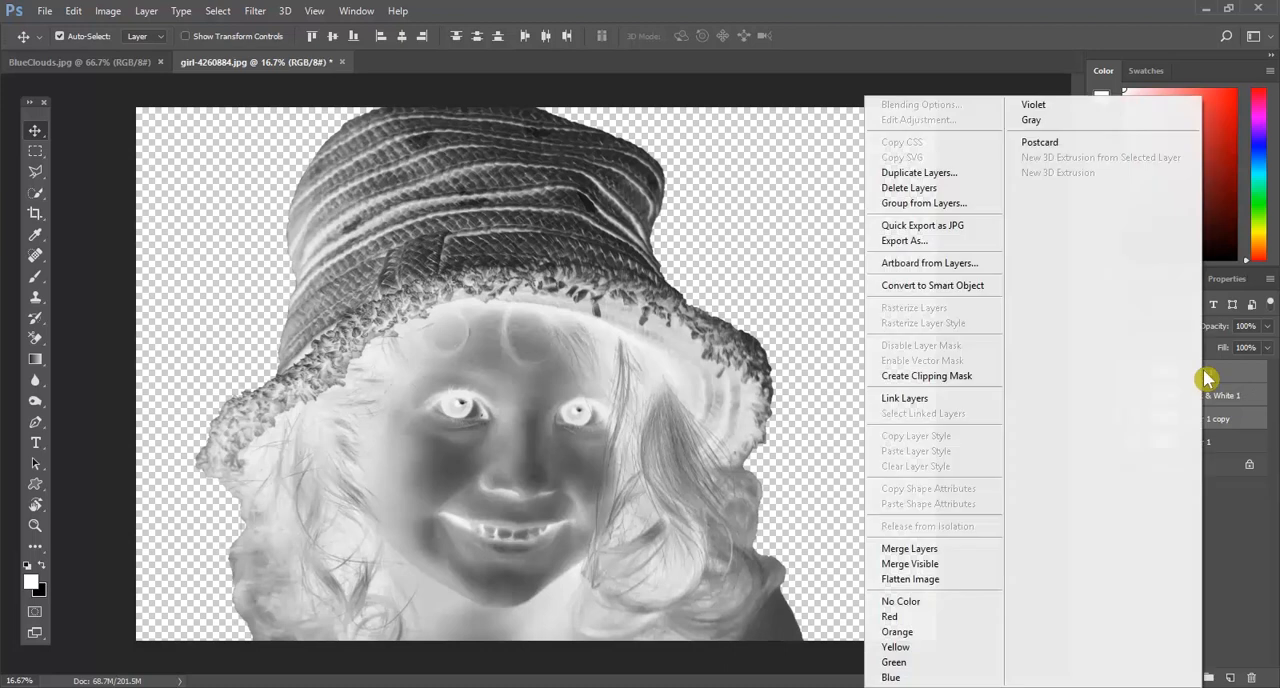
left_click(974, 296)
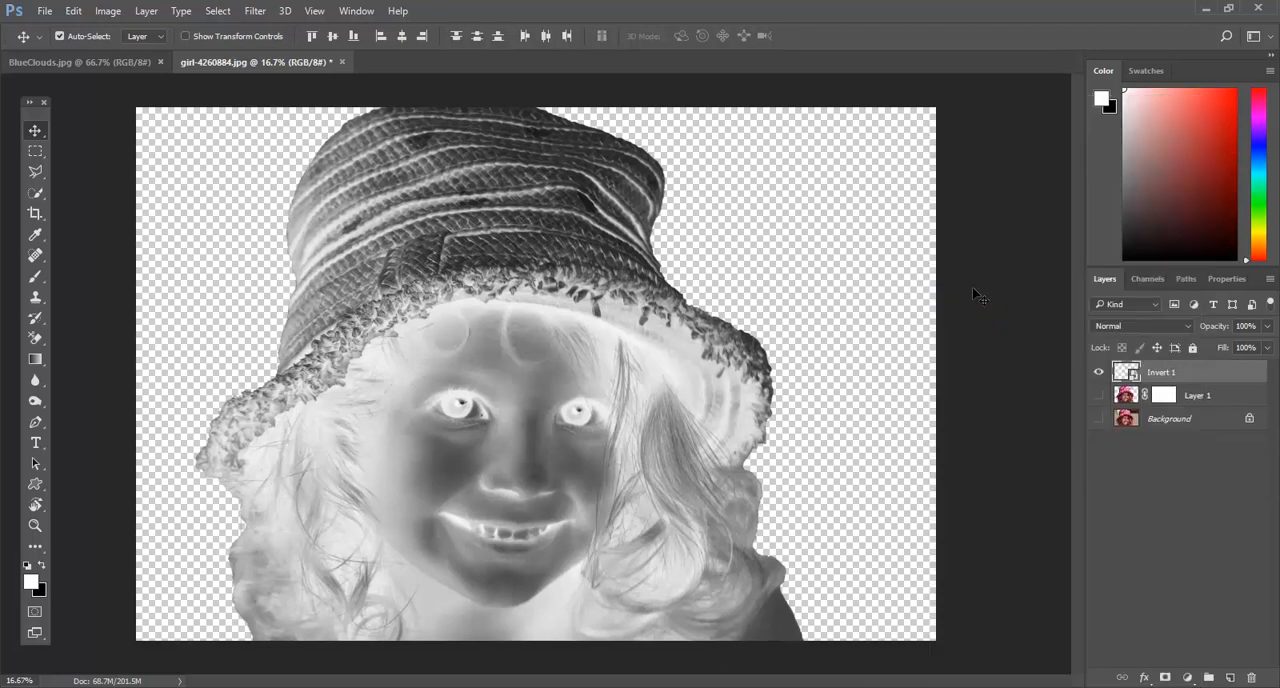
key("ctrl+z")
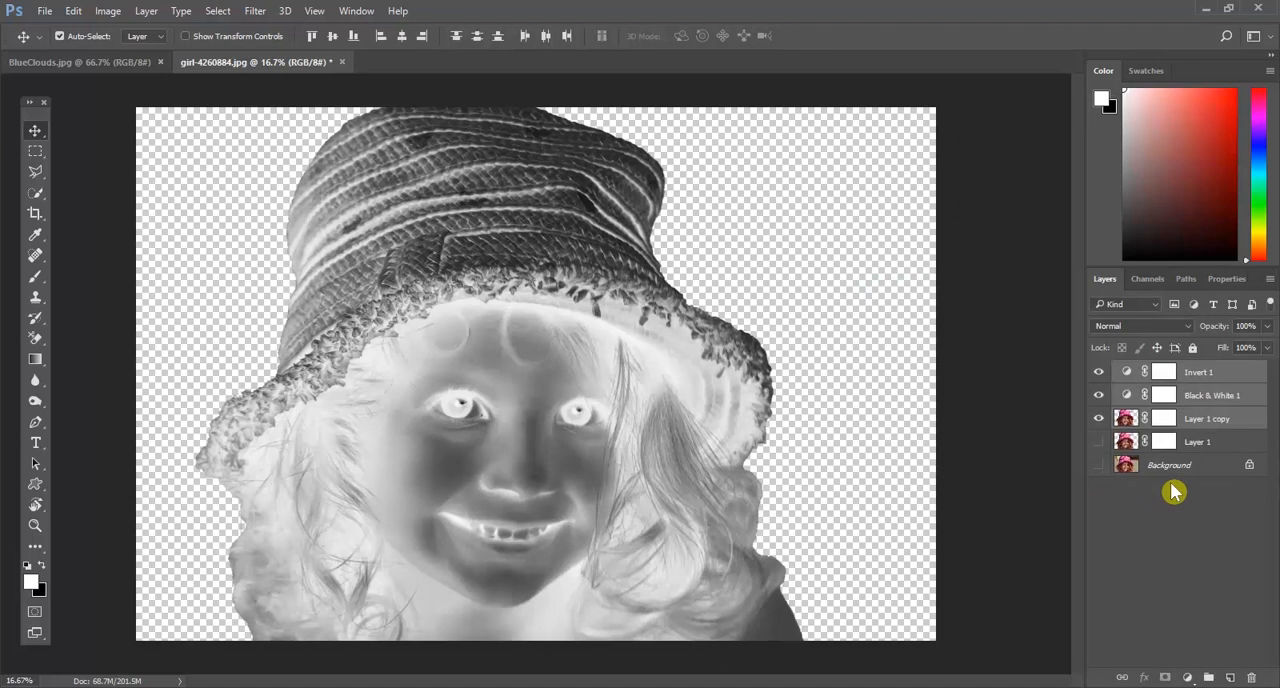
left_click(1269, 280)
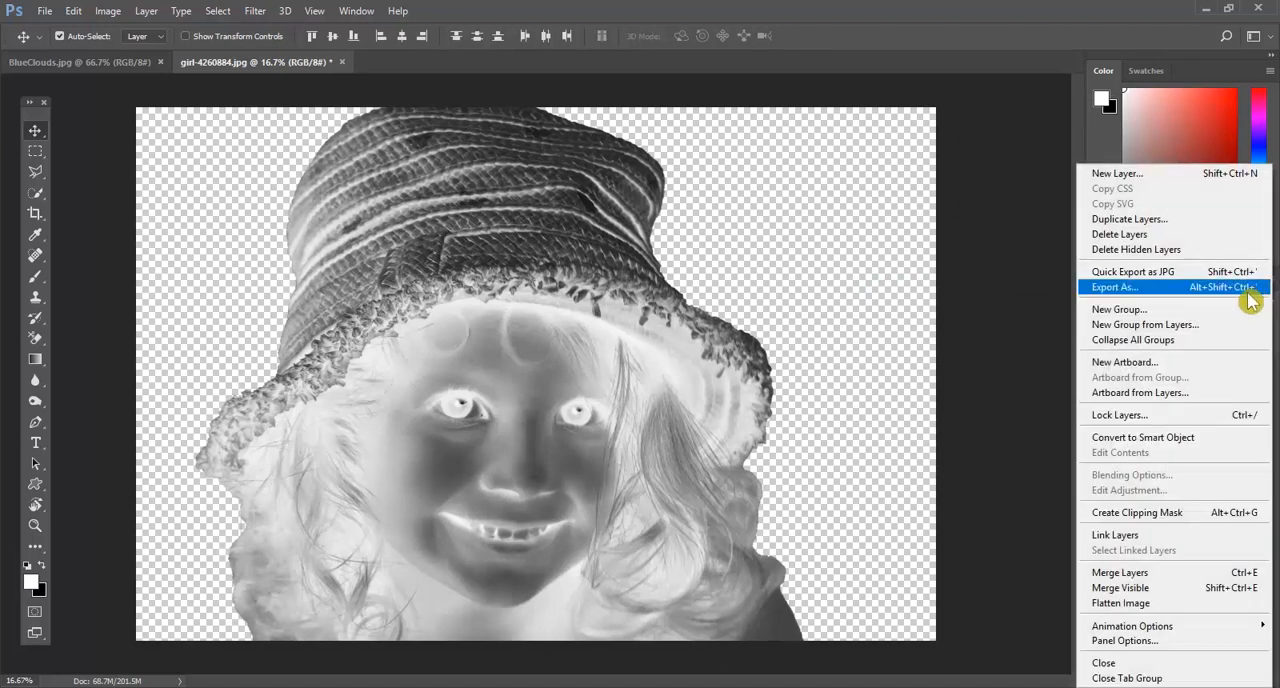
left_click(1180, 437)
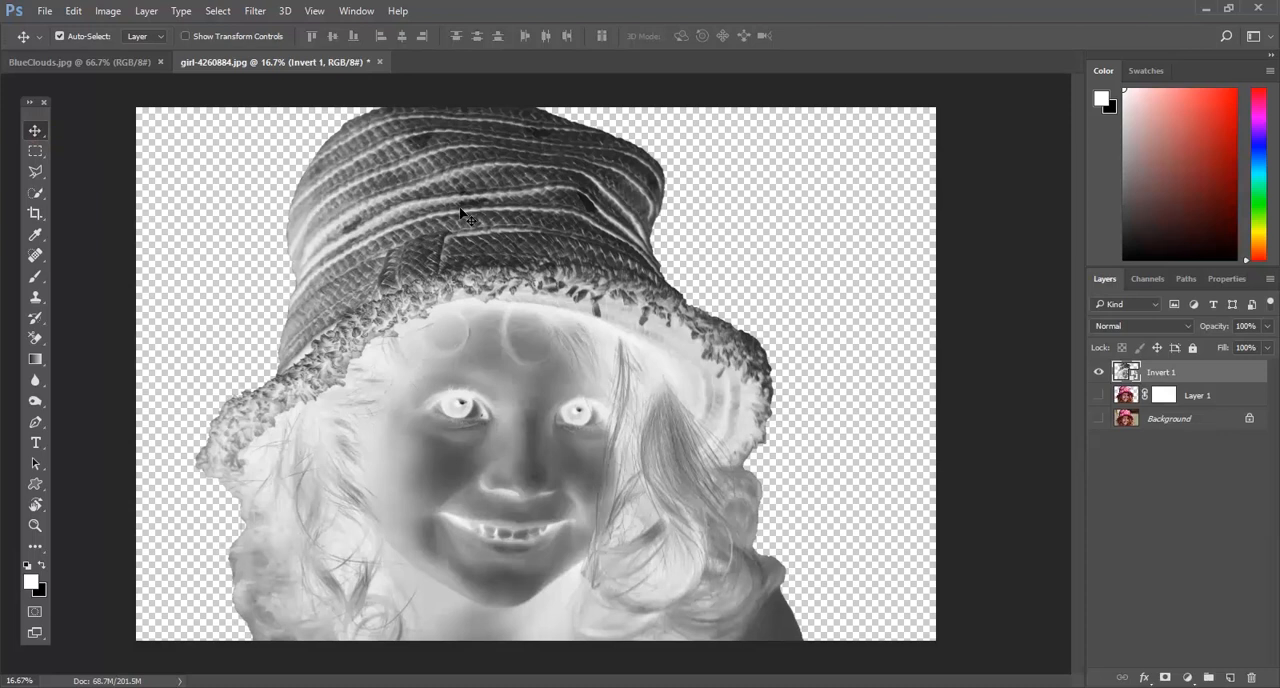
Step: Try to move the inverted smart object directly onto the BlueClouds.jpg canvas, and return to the girl document
left_click_drag(462, 213, 215, 187)
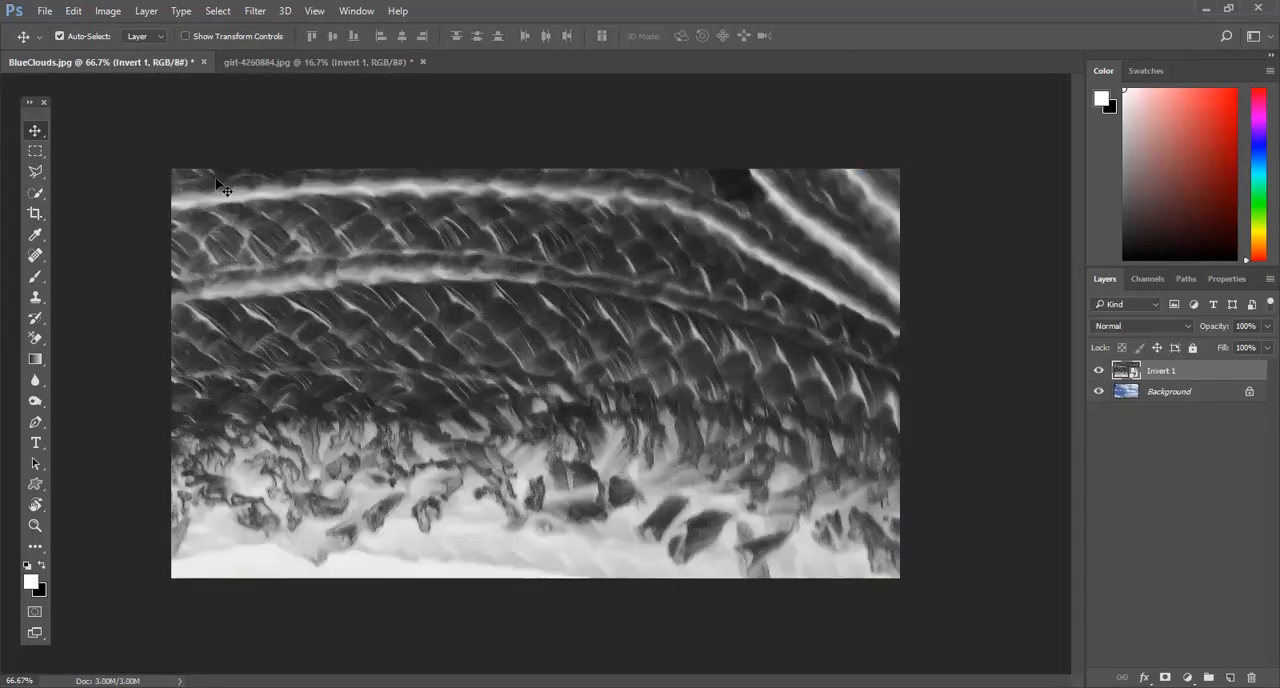
left_click(335, 64)
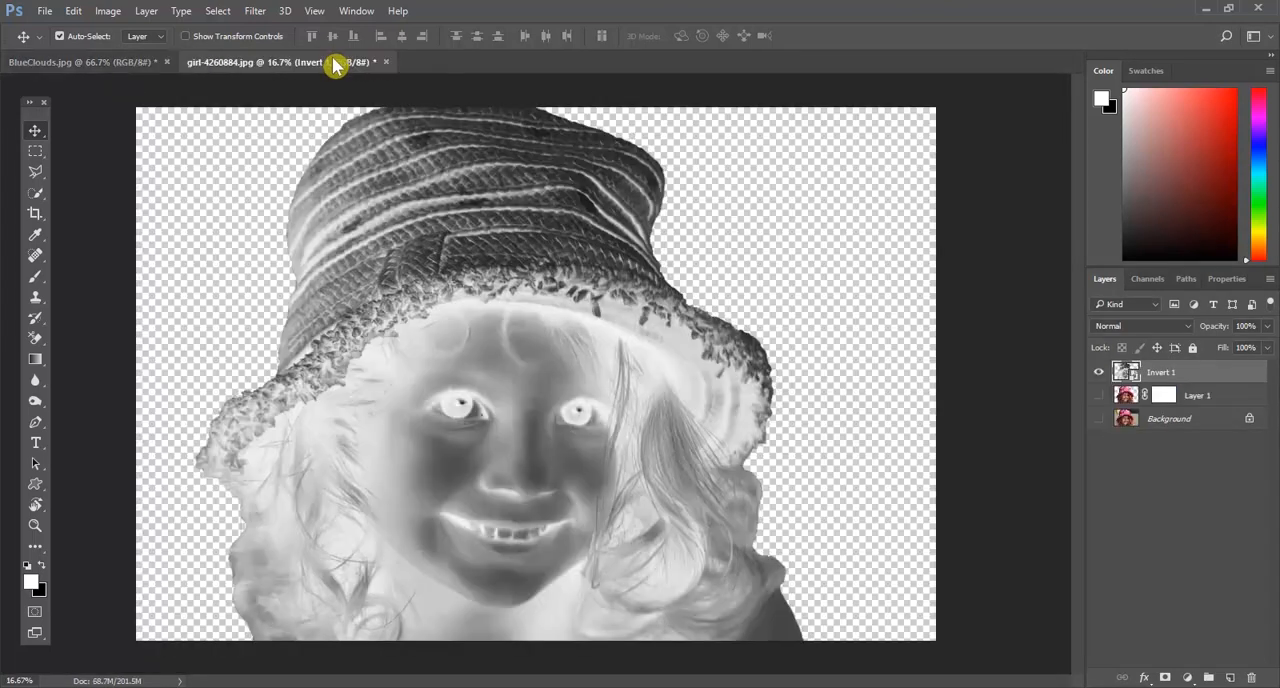
Step: Duplicate the Invert 1 smart object layer into the BlueClouds.jpg document and switch to that document
right_click(1171, 378)
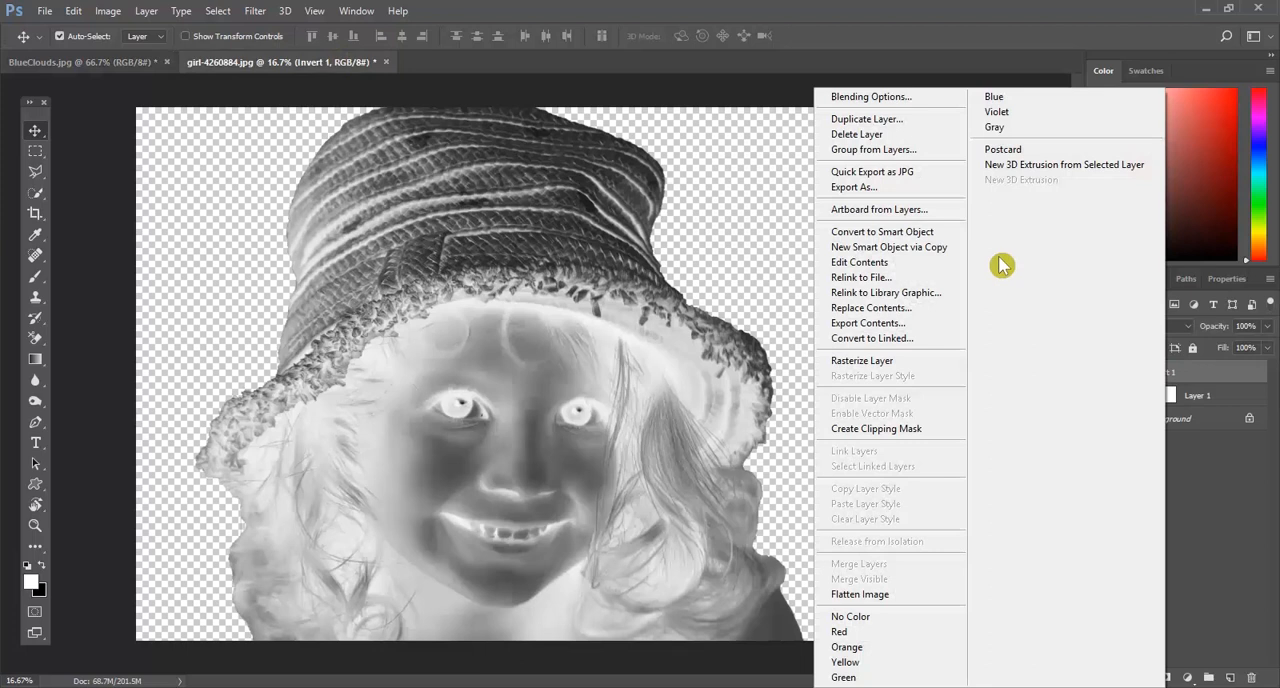
left_click(900, 120)
left_click(714, 272)
left_click(675, 282)
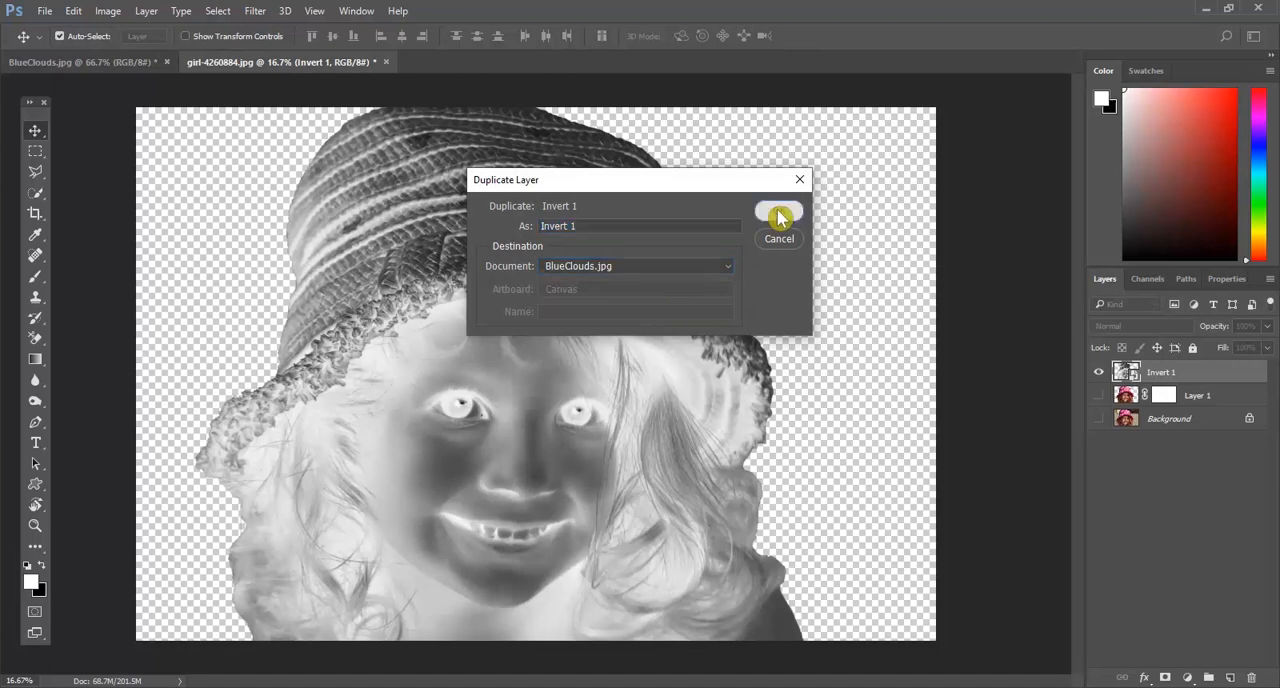
left_click(778, 214)
left_click(62, 64)
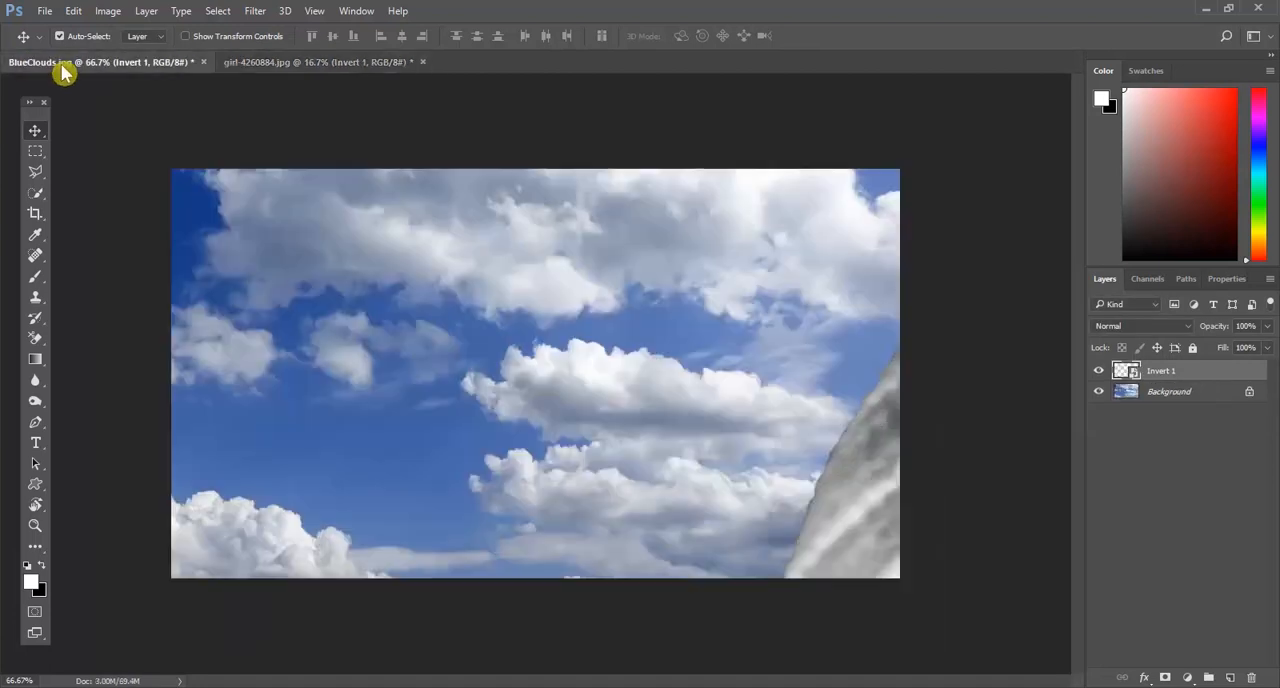
Step: Bring the oversized Invert 1 smart object into view and scale it down proportionally to about 34%
left_click_drag(862, 495, 305, 373)
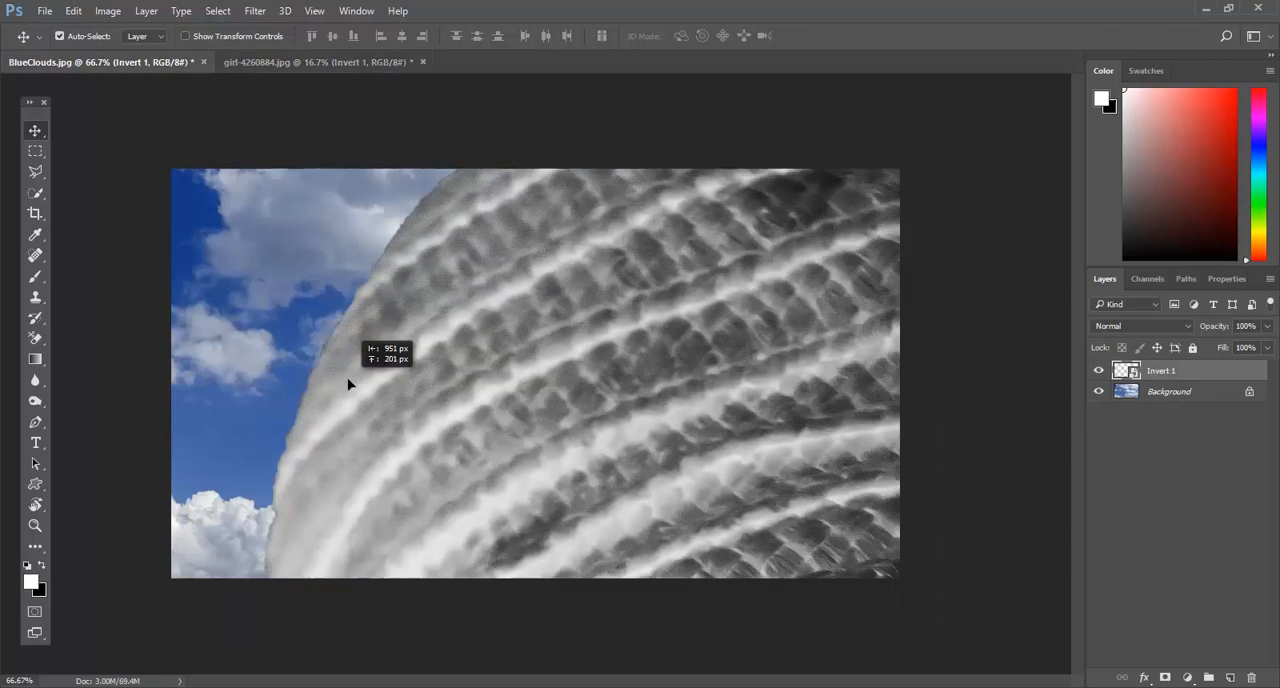
key("ctrl+t")
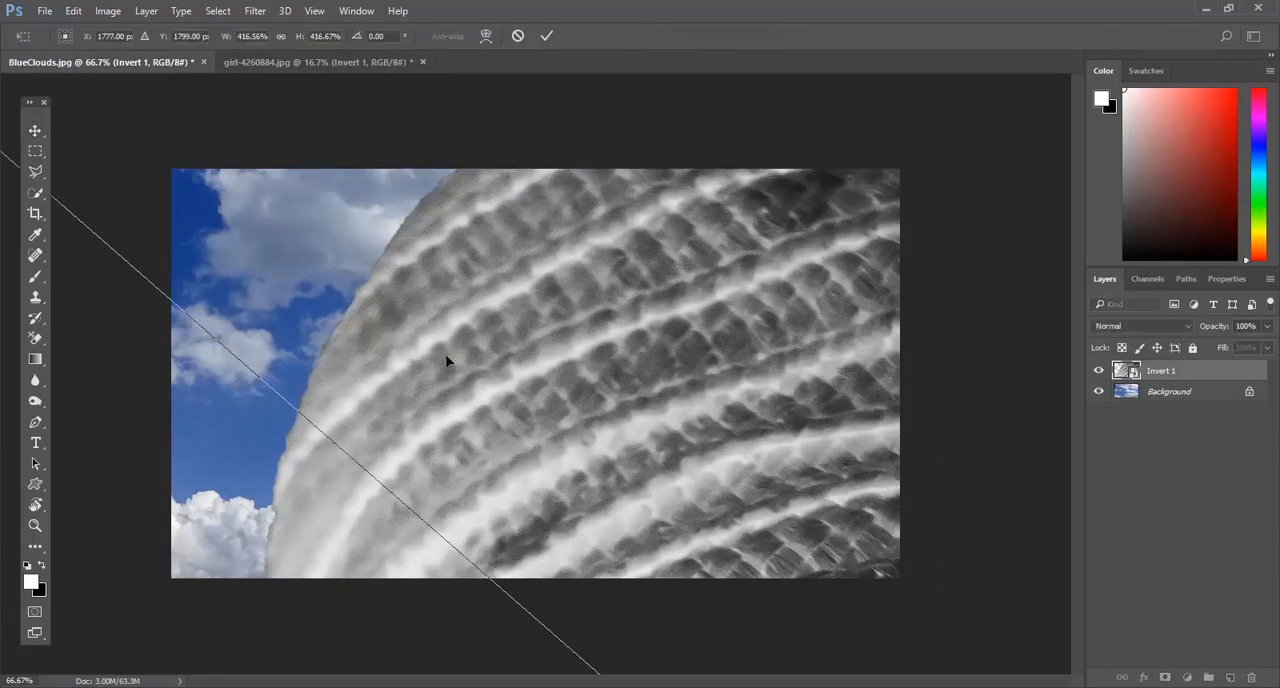
key("ctrl+minus")
key("ctrl+minus")
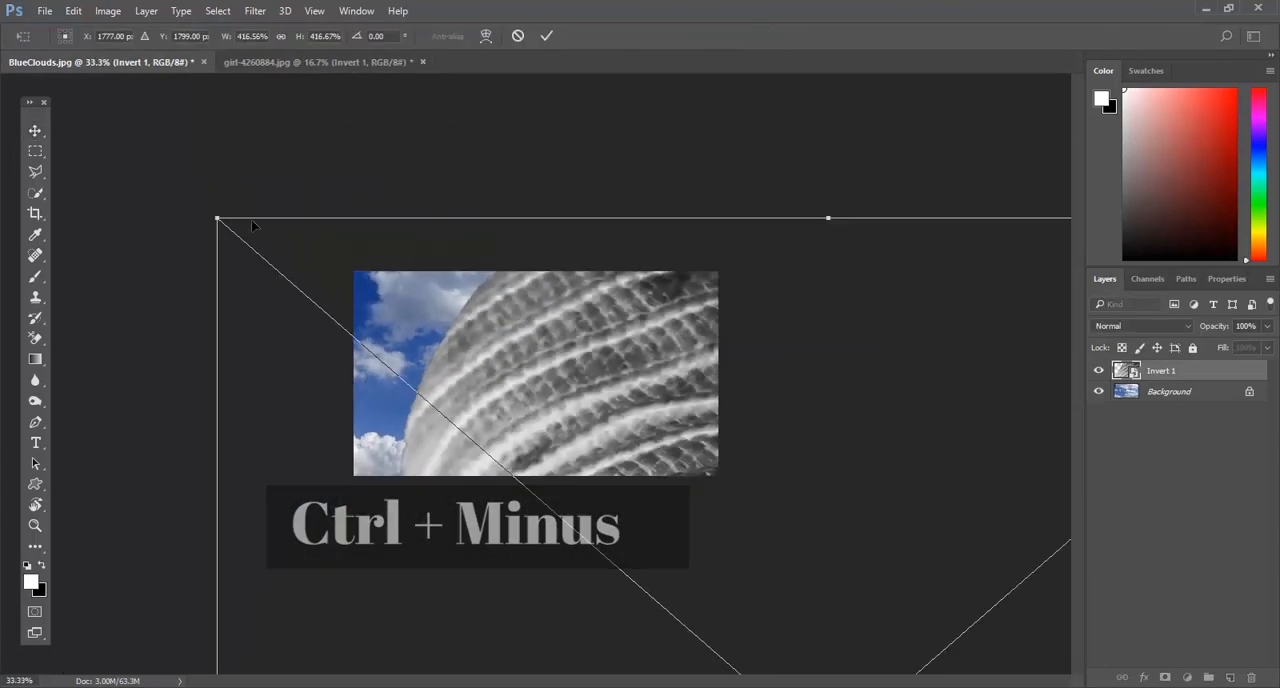
left_click_drag(218, 218, 531, 491)
left_click_drag(728, 559, 487, 254)
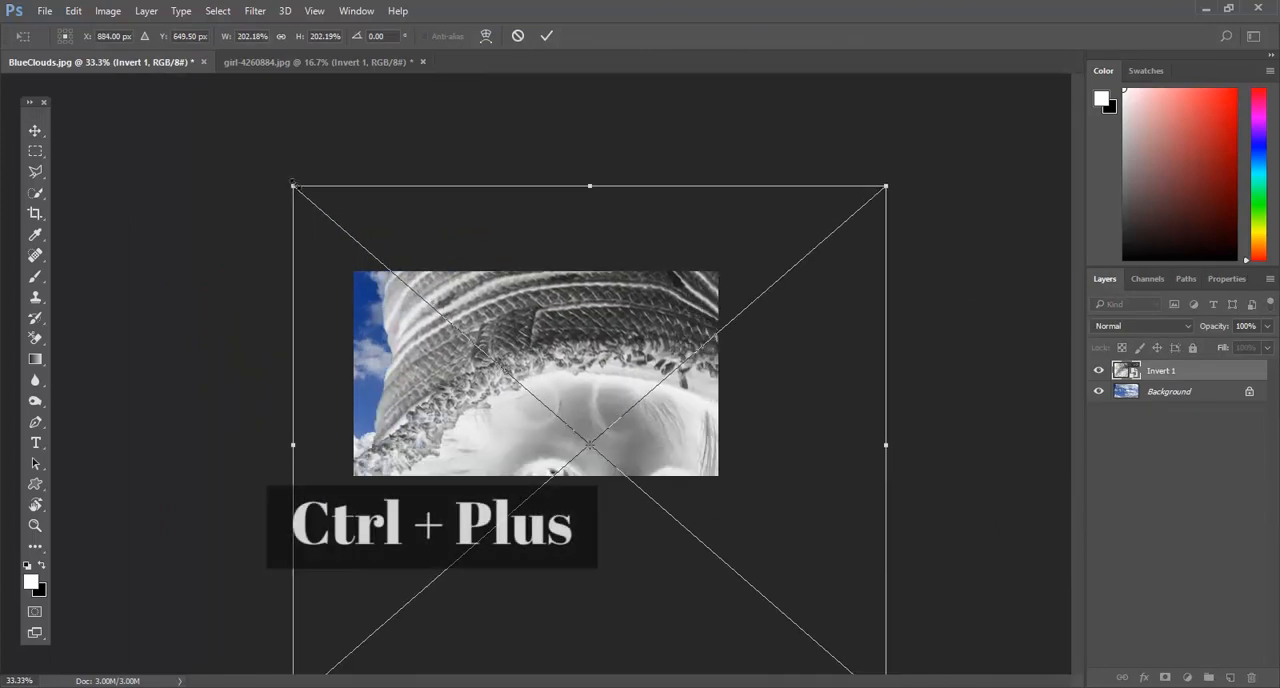
left_click_drag(290, 183, 471, 526)
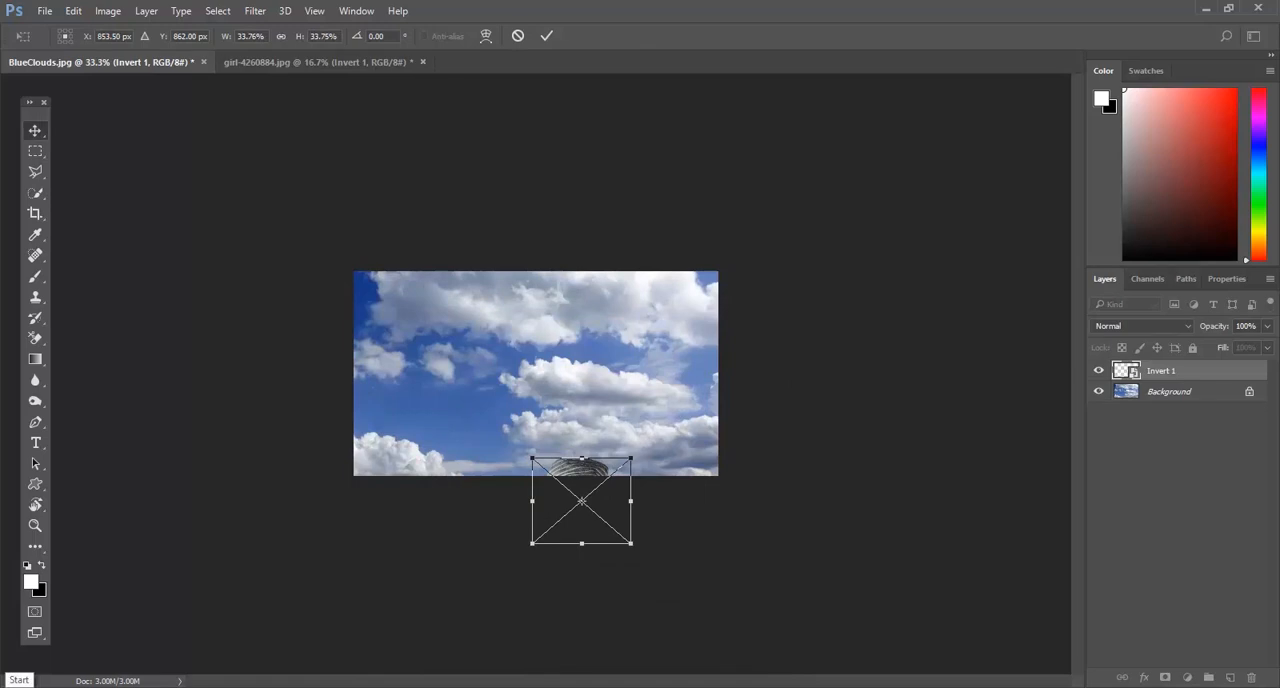
key("Return")
Step: Move the girl into the lower-left part of the clouds photo and enlarge her proportionally to about 61%
left_click_drag(573, 480, 441, 362)
key("ctrl+plus")
key("ctrl+plus")
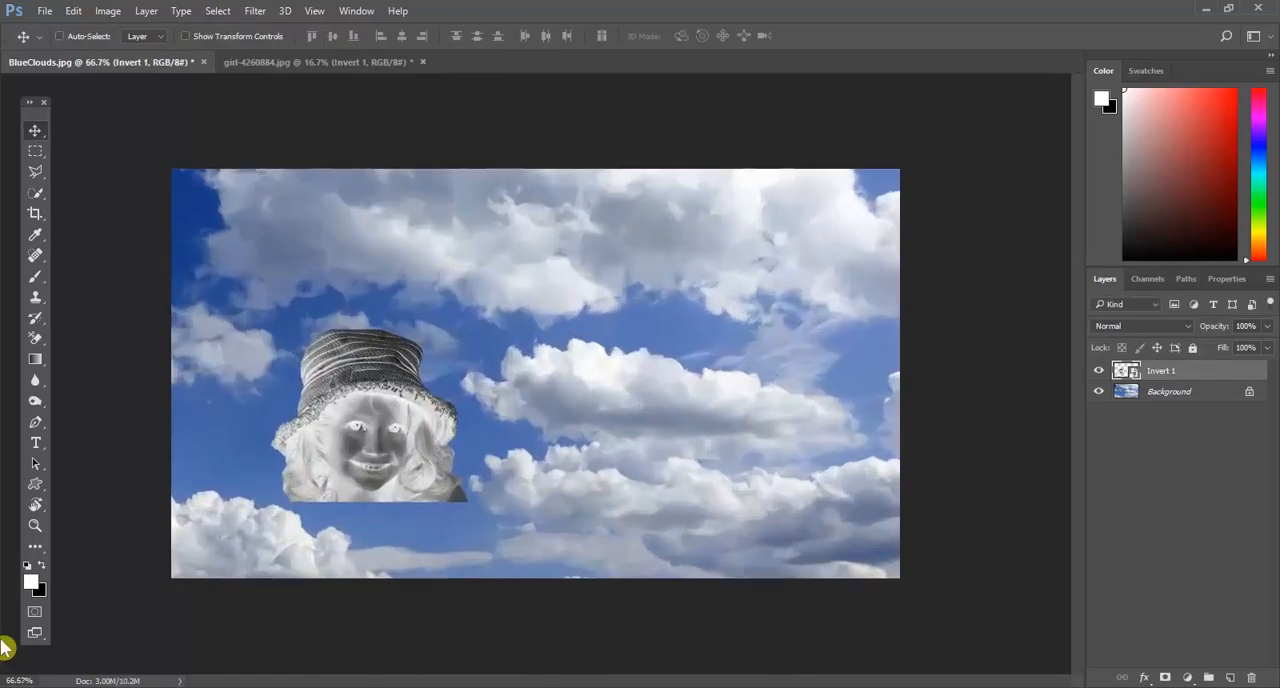
key("ctrl+t")
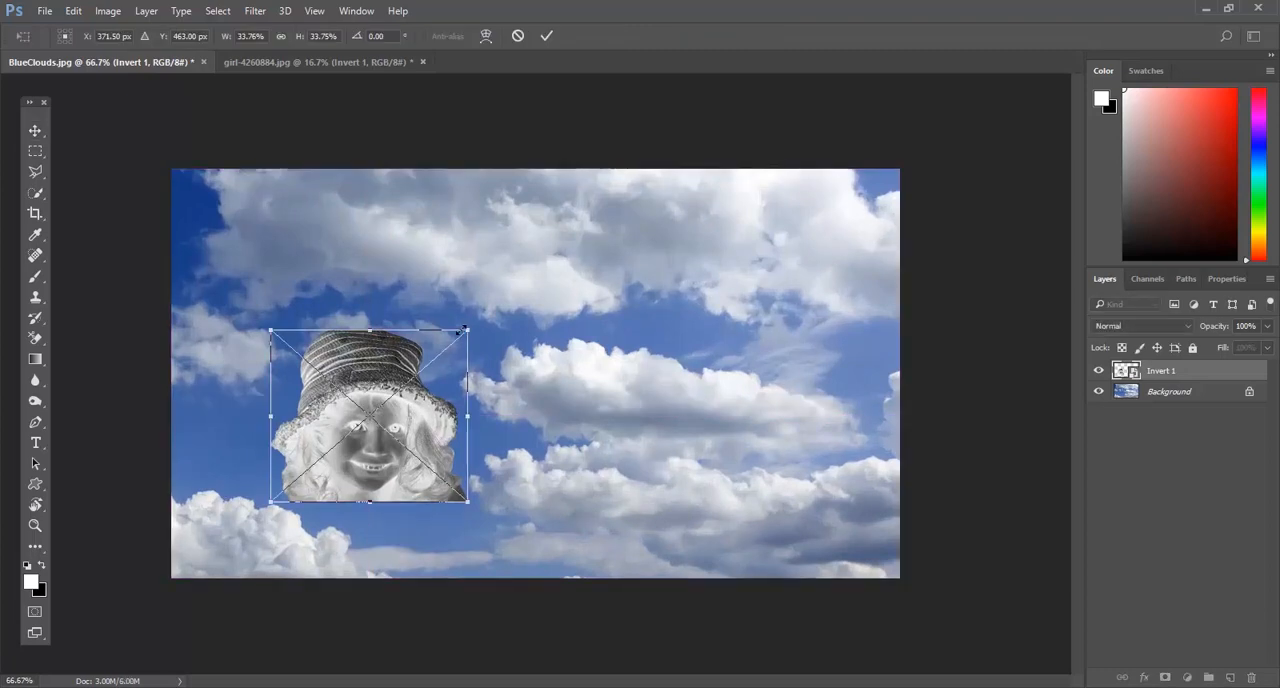
left_click_drag(474, 327, 574, 297)
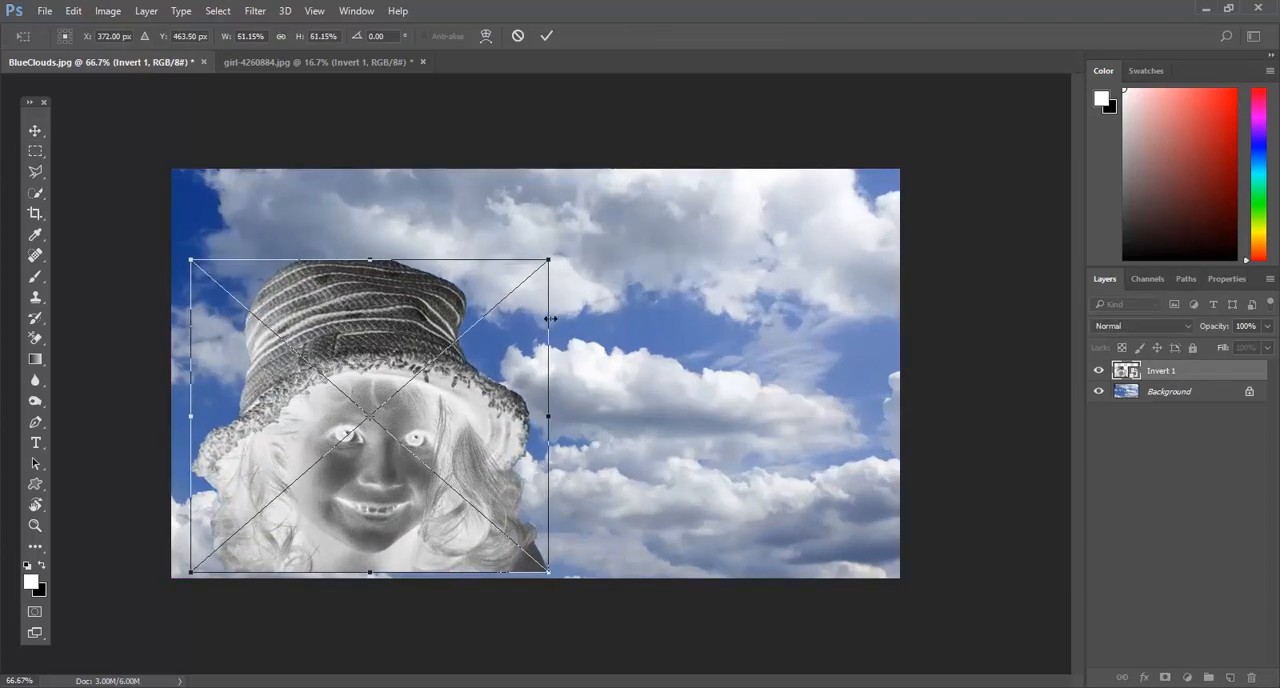
left_click_drag(437, 379, 415, 392)
key("Return")
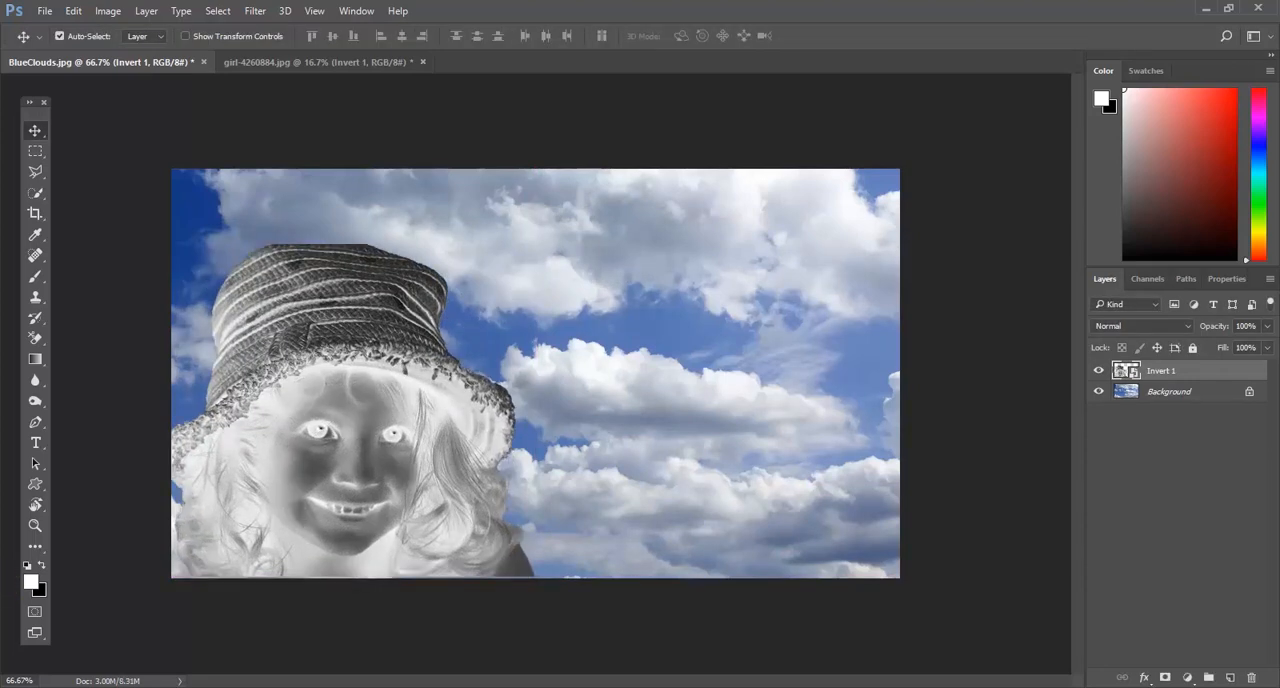
Step: Set the Invert 1 layer's blend mode to Screen and apply a Gaussian Blur with a 3.7-pixel radius
left_click(1155, 328)
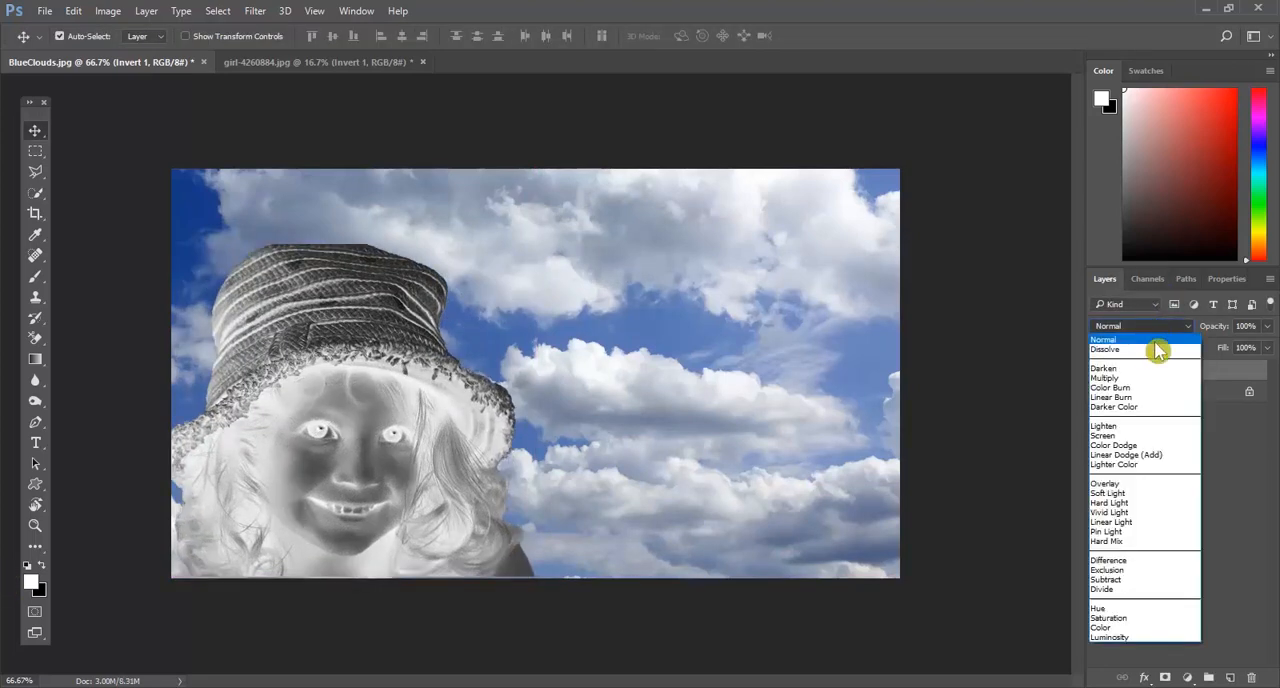
left_click(1146, 436)
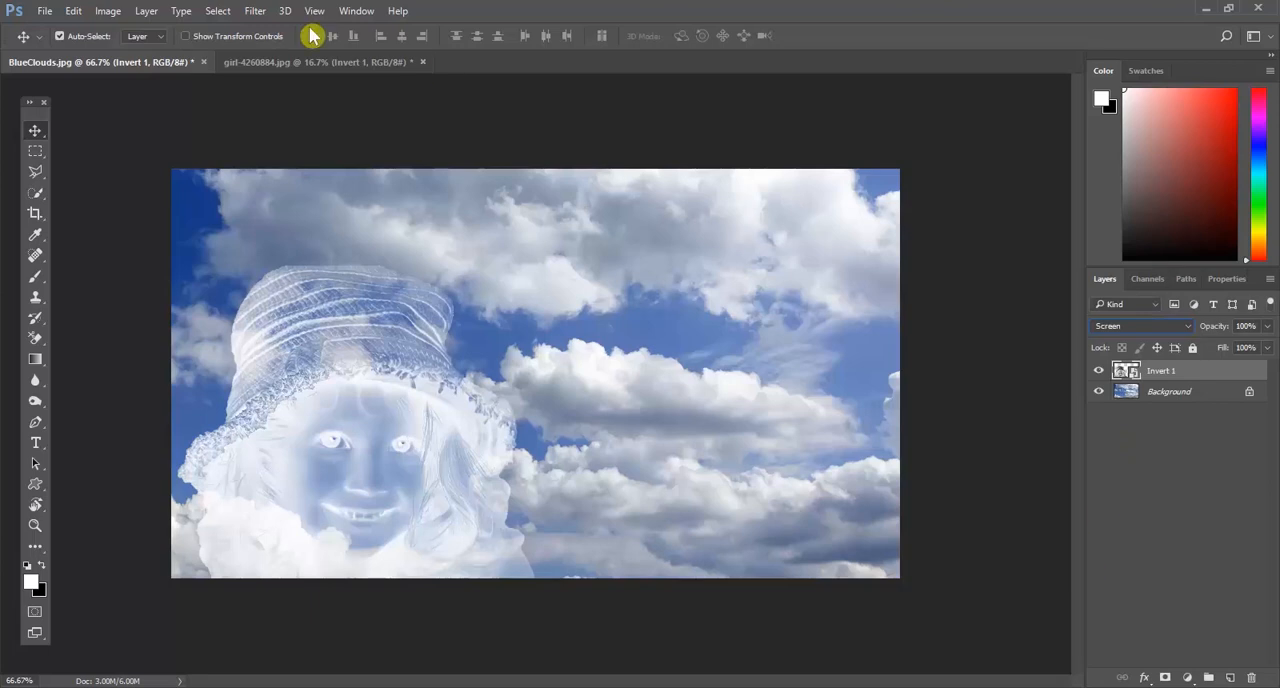
left_click(254, 12)
mouse_move(455, 188)
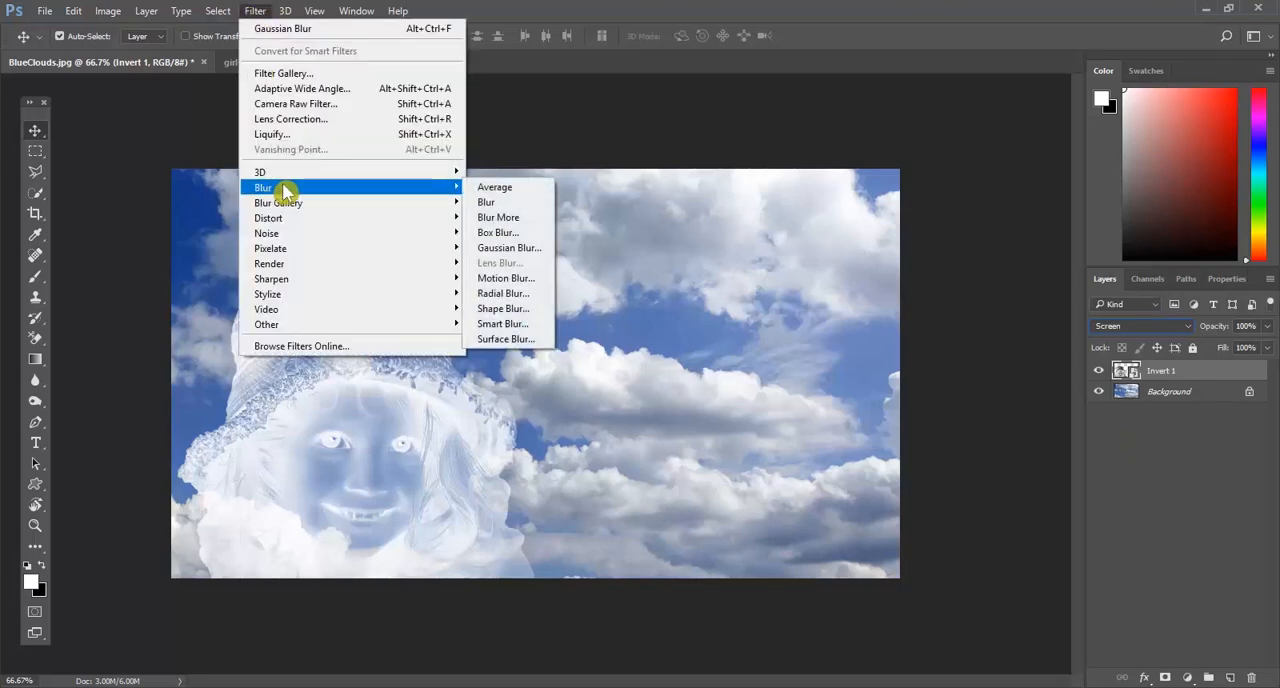
left_click(510, 249)
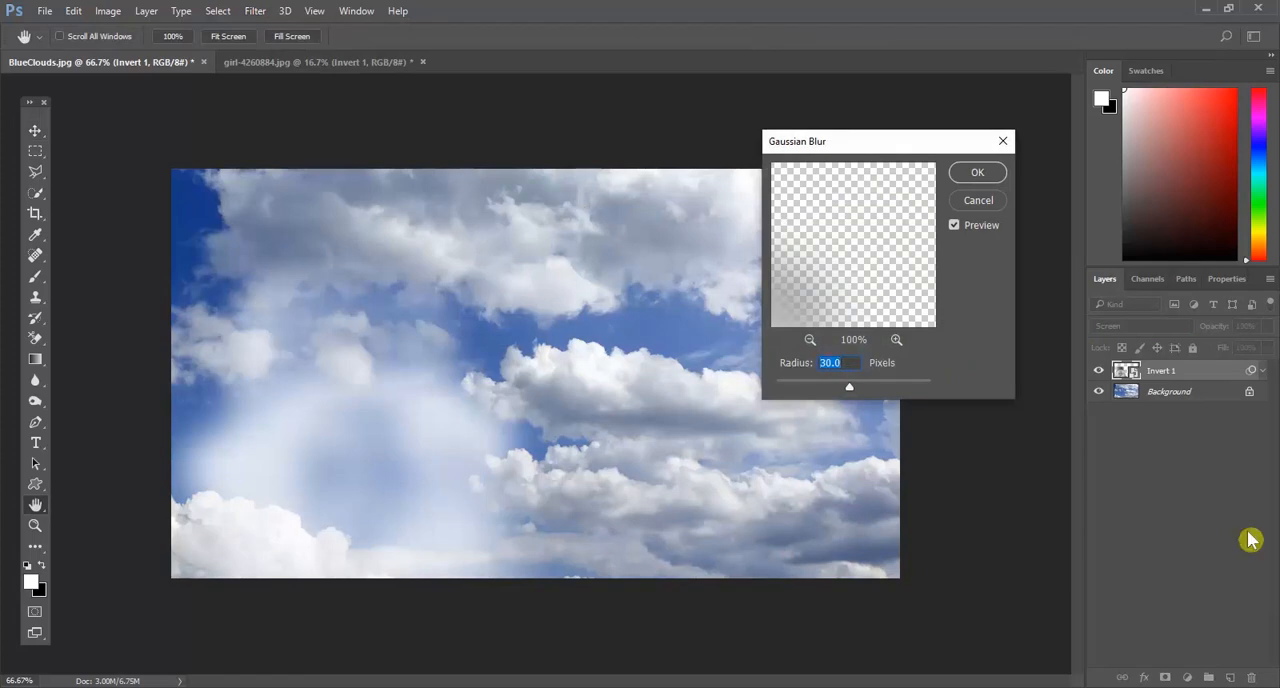
type("3.7")
left_click_drag(832, 296, 889, 253)
left_click_drag(812, 275, 876, 270)
left_click_drag(871, 220, 889, 257)
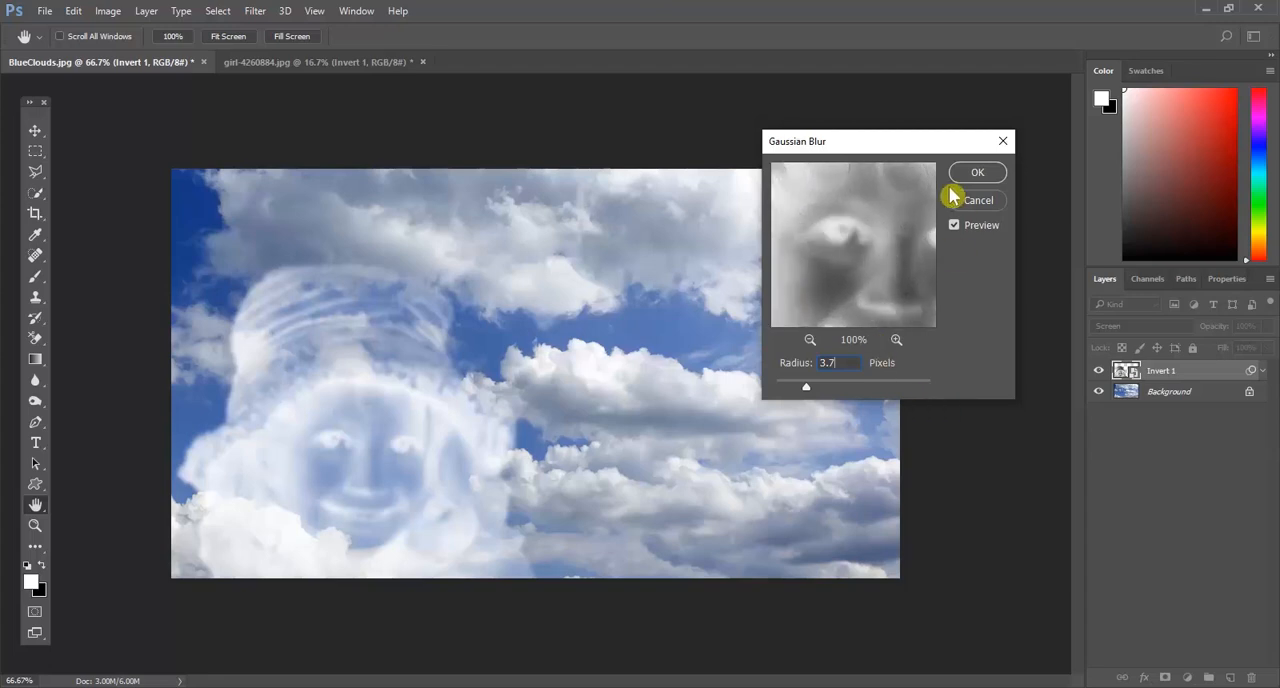
left_click(977, 175)
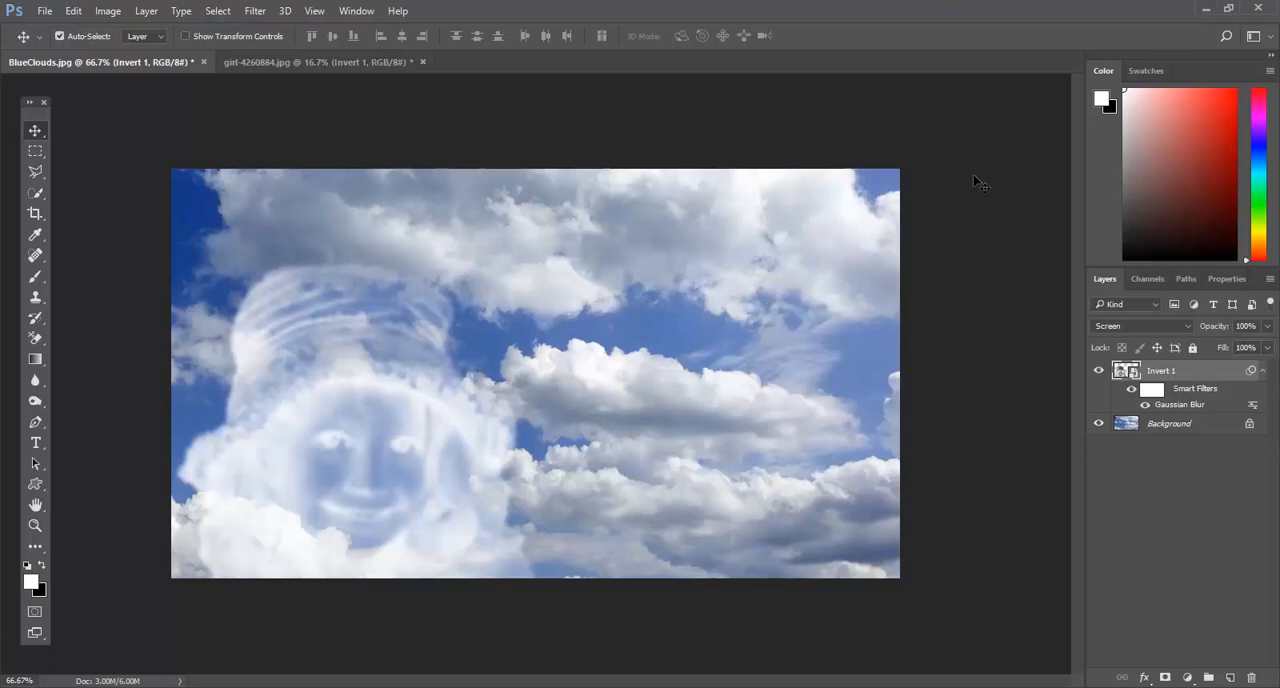
Step: Set the Invert 1 layer's Gray Blend If ranges with split sliders: This Layer shadows 0/83 and Underlying Layer highlights 185/255
double_click(1202, 373)
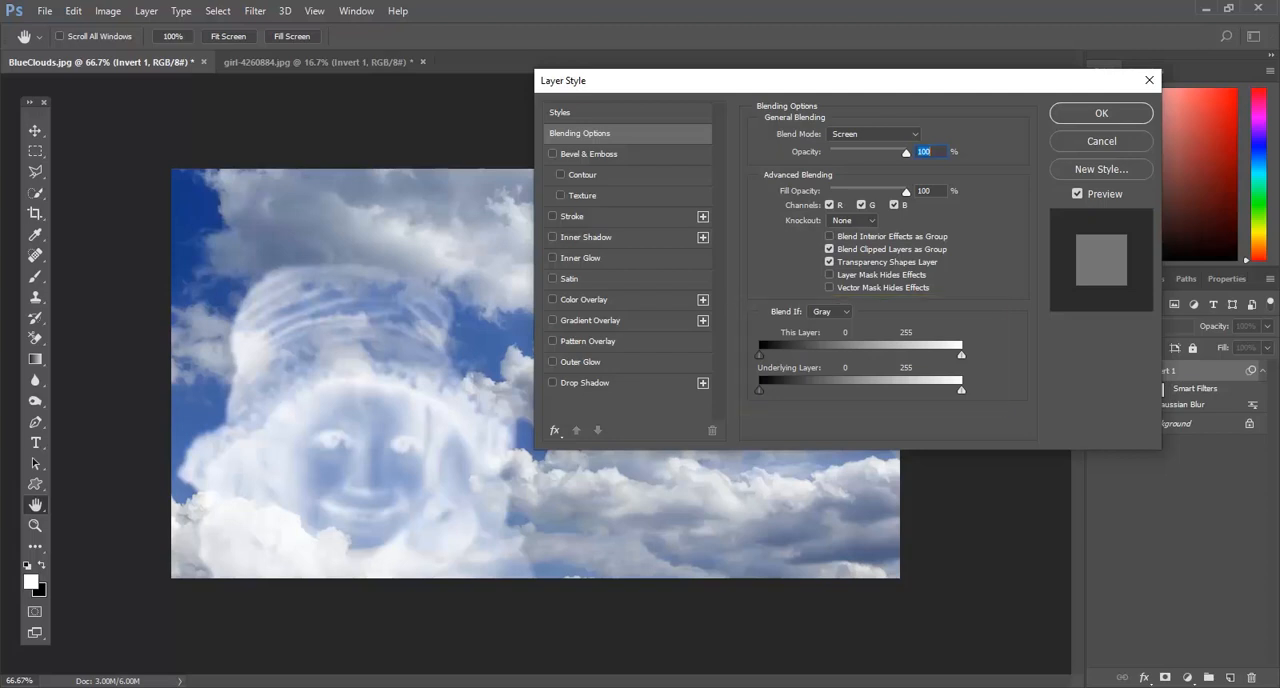
left_click(833, 313)
left_click(834, 317)
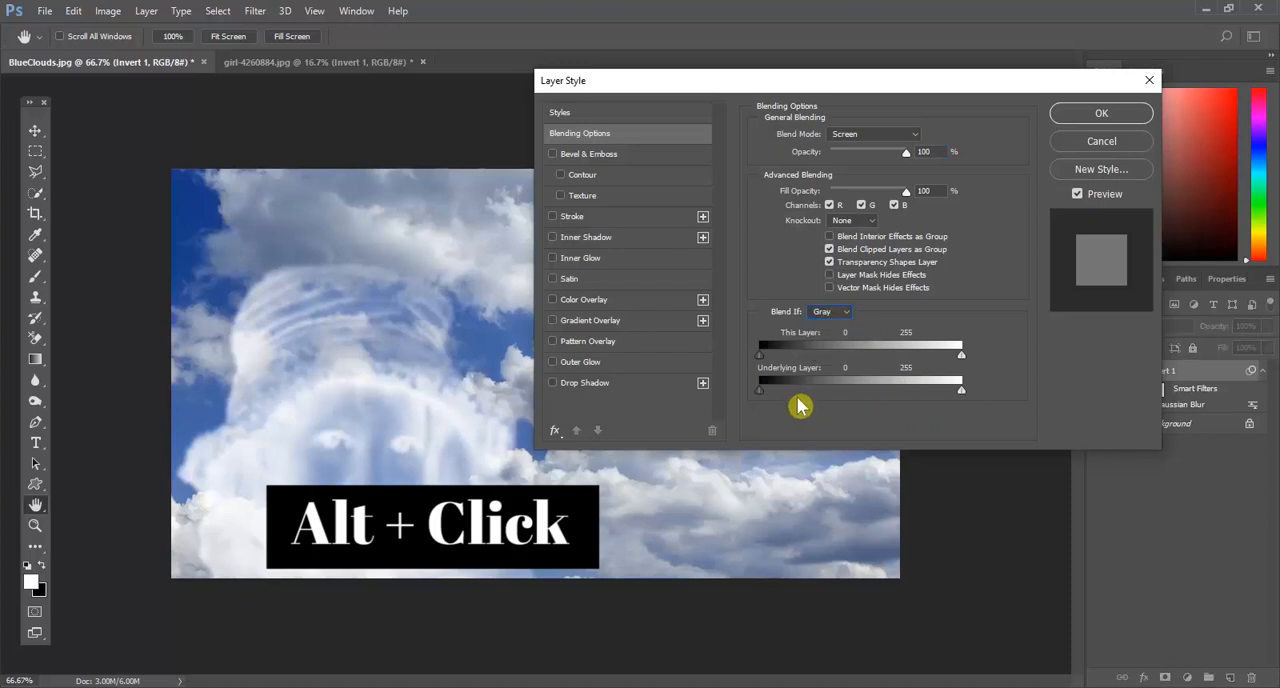
key("alt")
left_click_drag(762, 363, 843, 376)
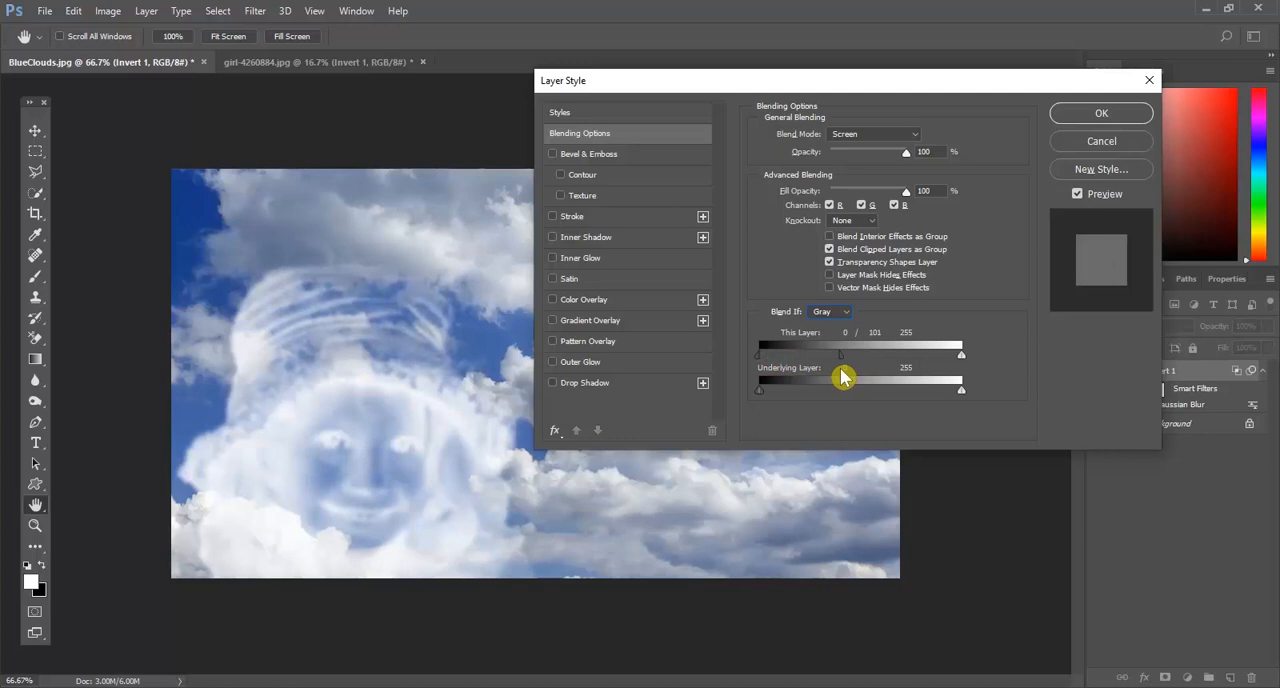
left_click_drag(843, 376, 826, 376)
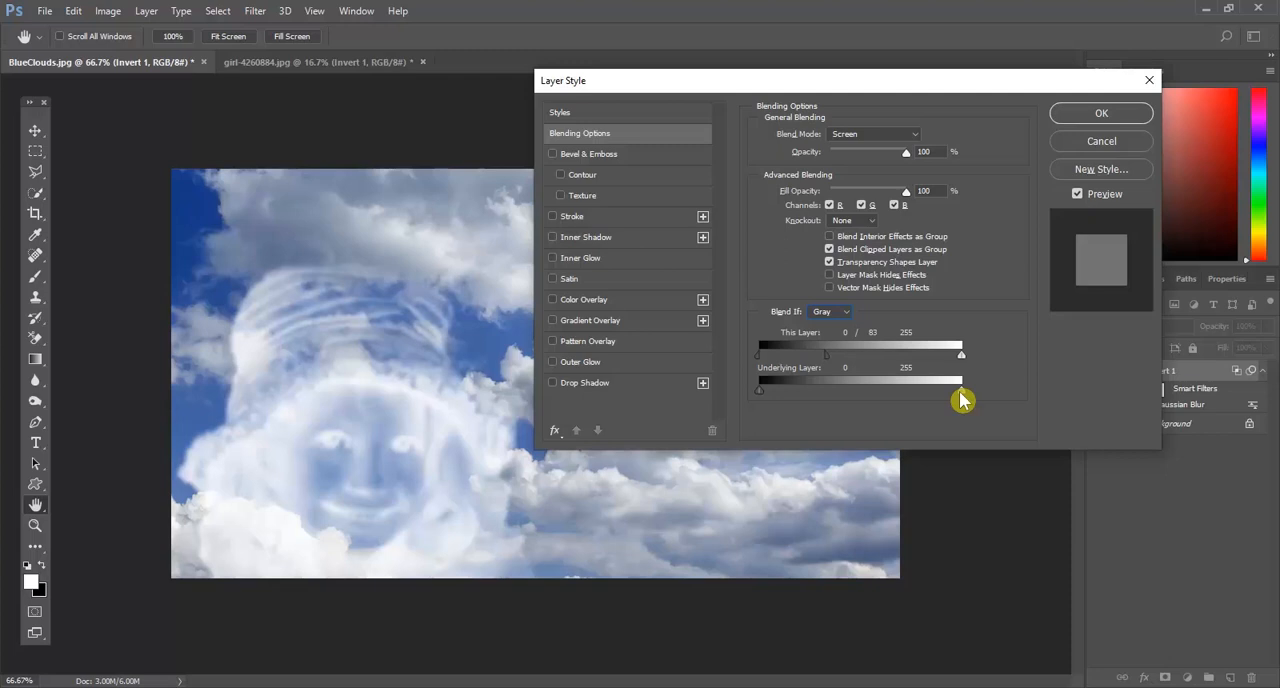
key("alt")
left_click_drag(960, 390, 908, 396)
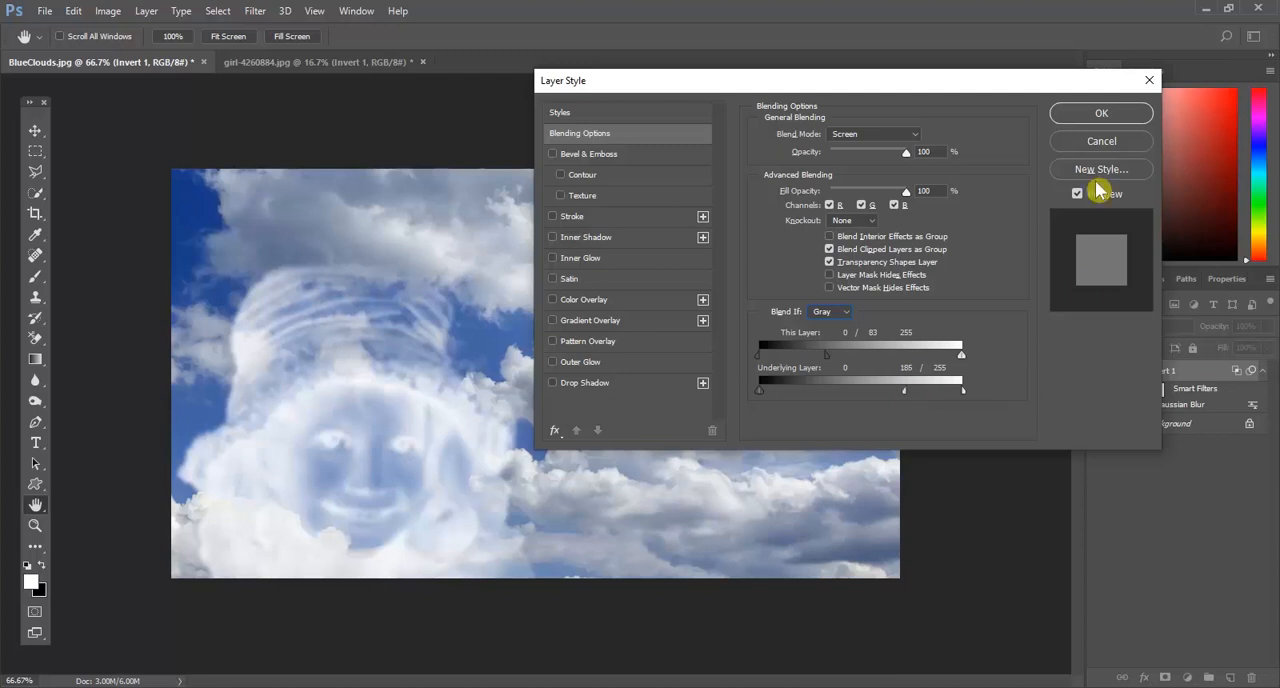
left_click(1090, 118)
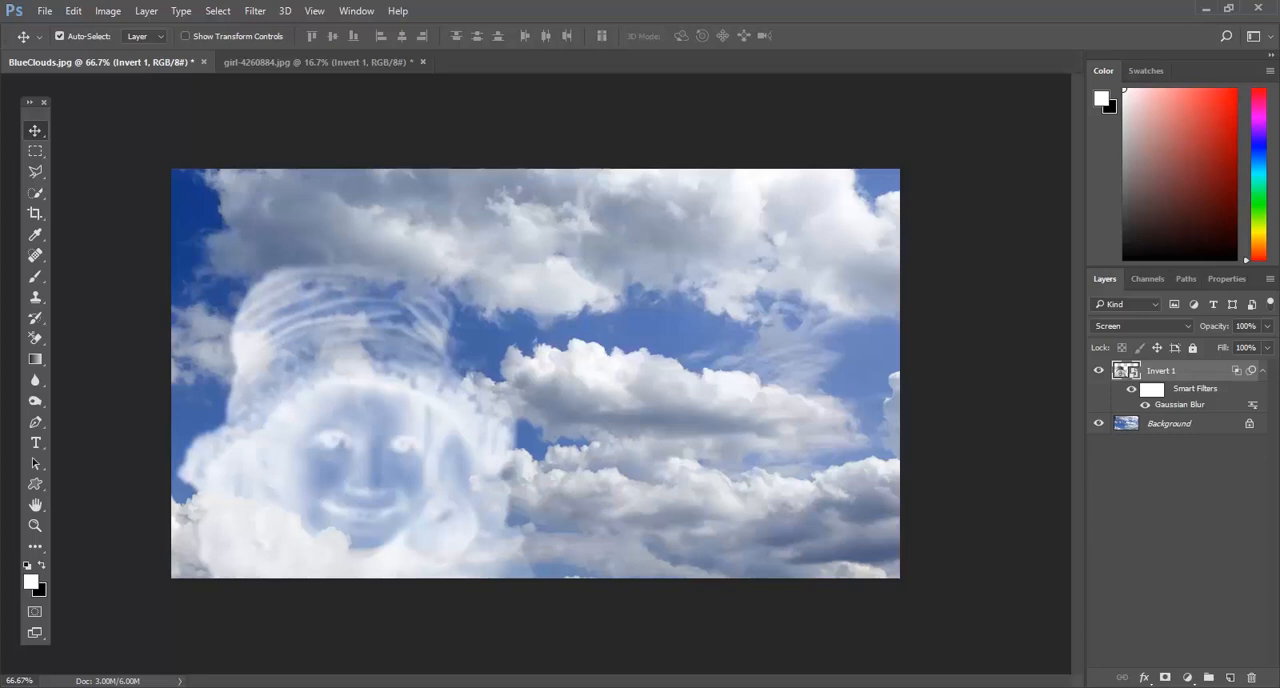
Step: Add a layer mask to the Invert 1 layer and choose a soft round brush with 45 px size and 0% hardness
left_click(1166, 678)
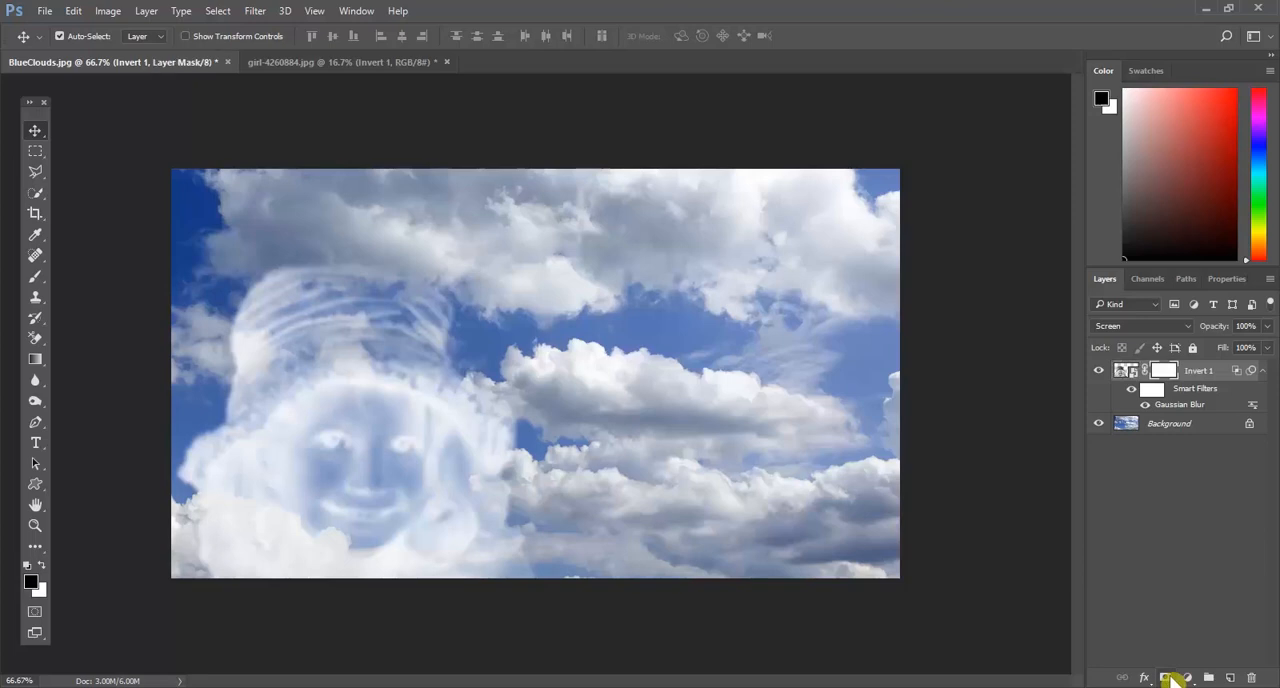
left_click(36, 276)
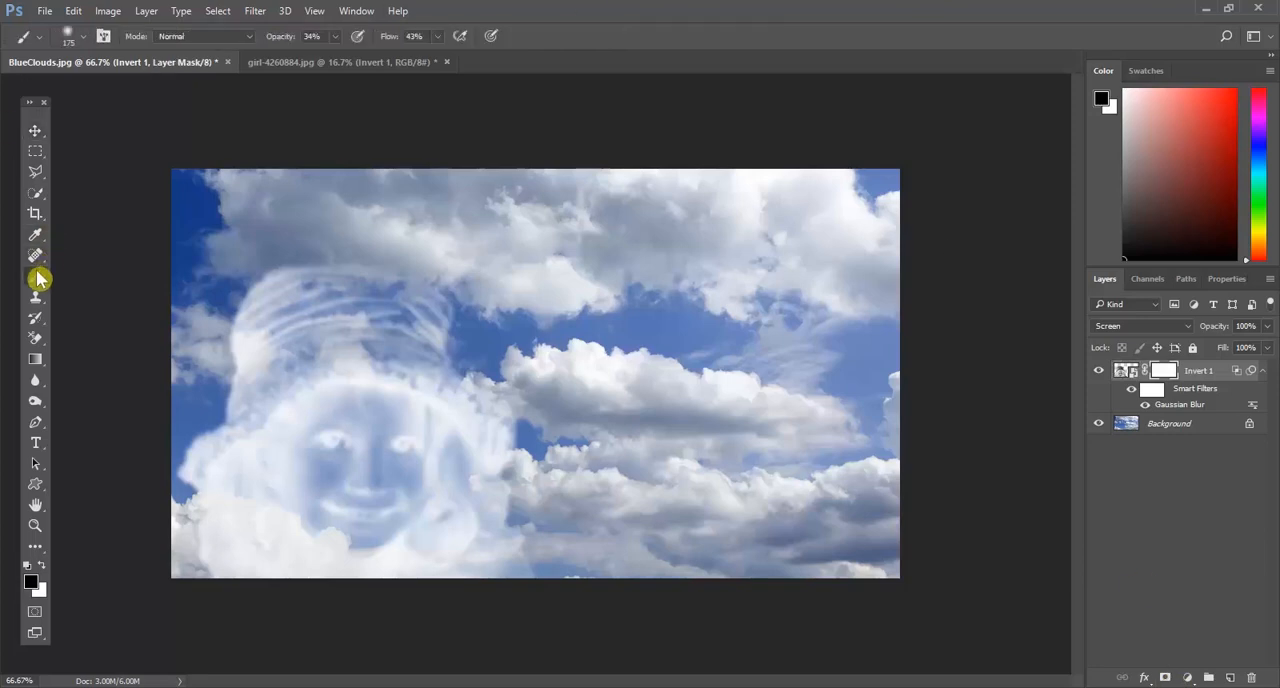
left_click(75, 38)
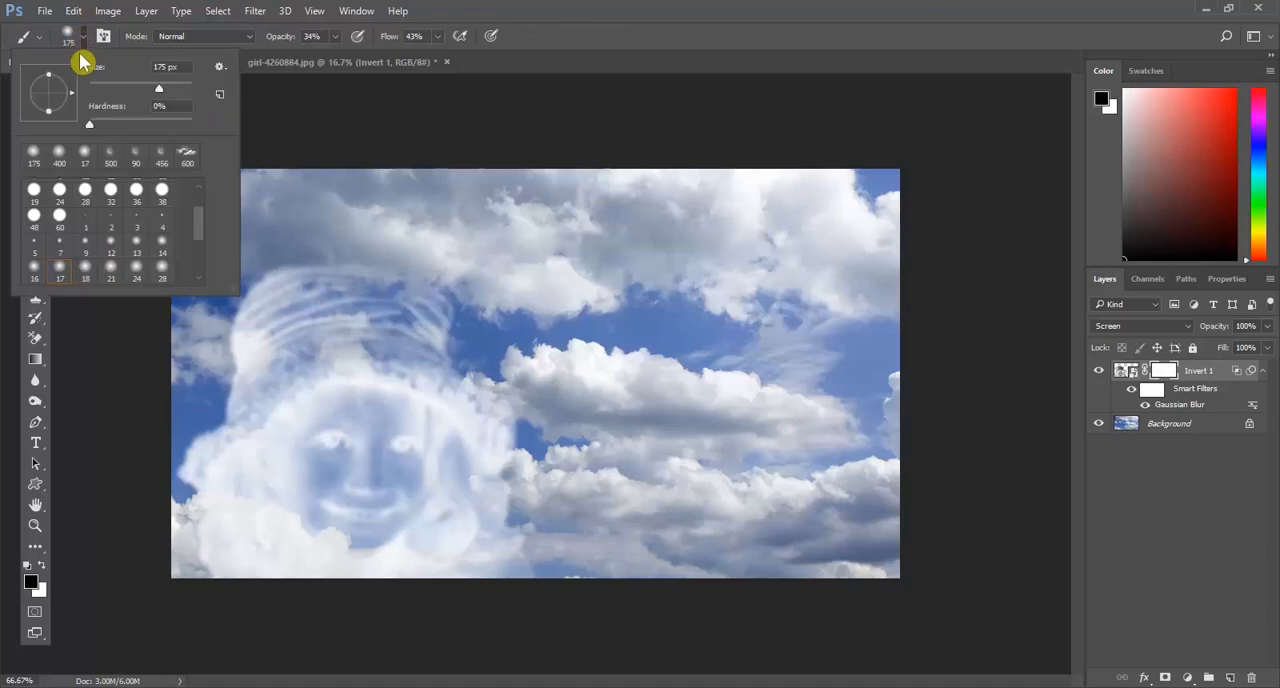
left_click(34, 155)
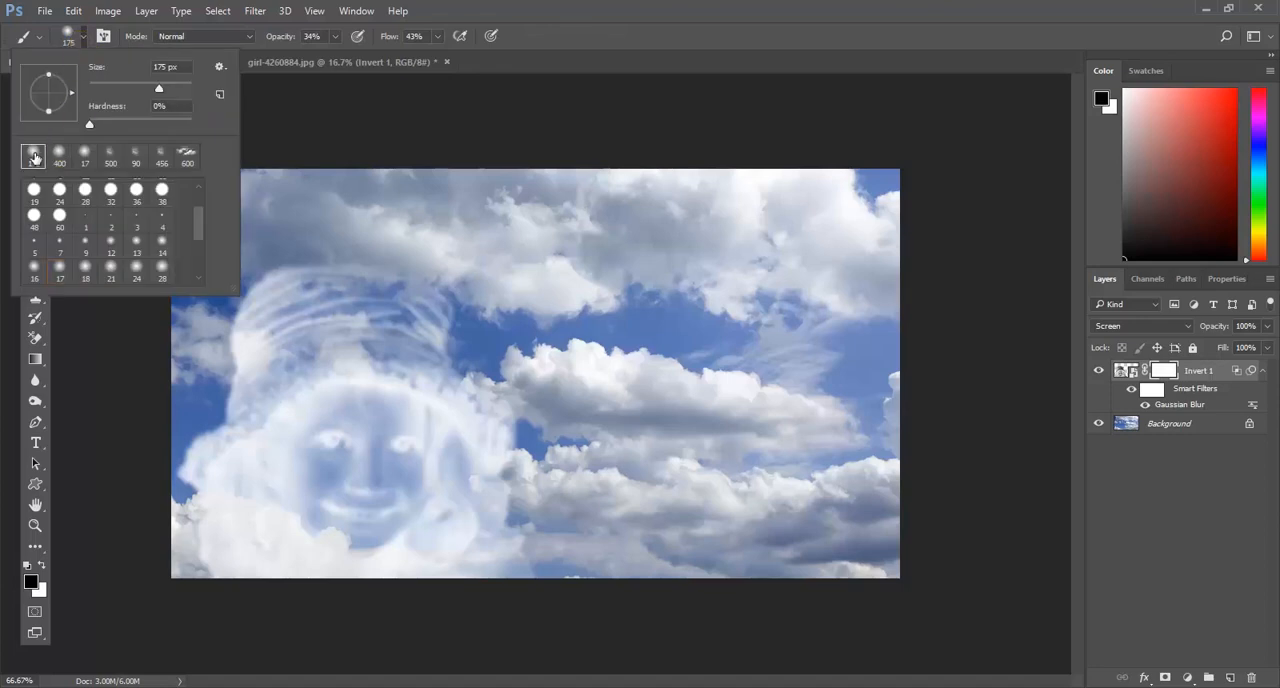
left_click_drag(158, 95, 111, 94)
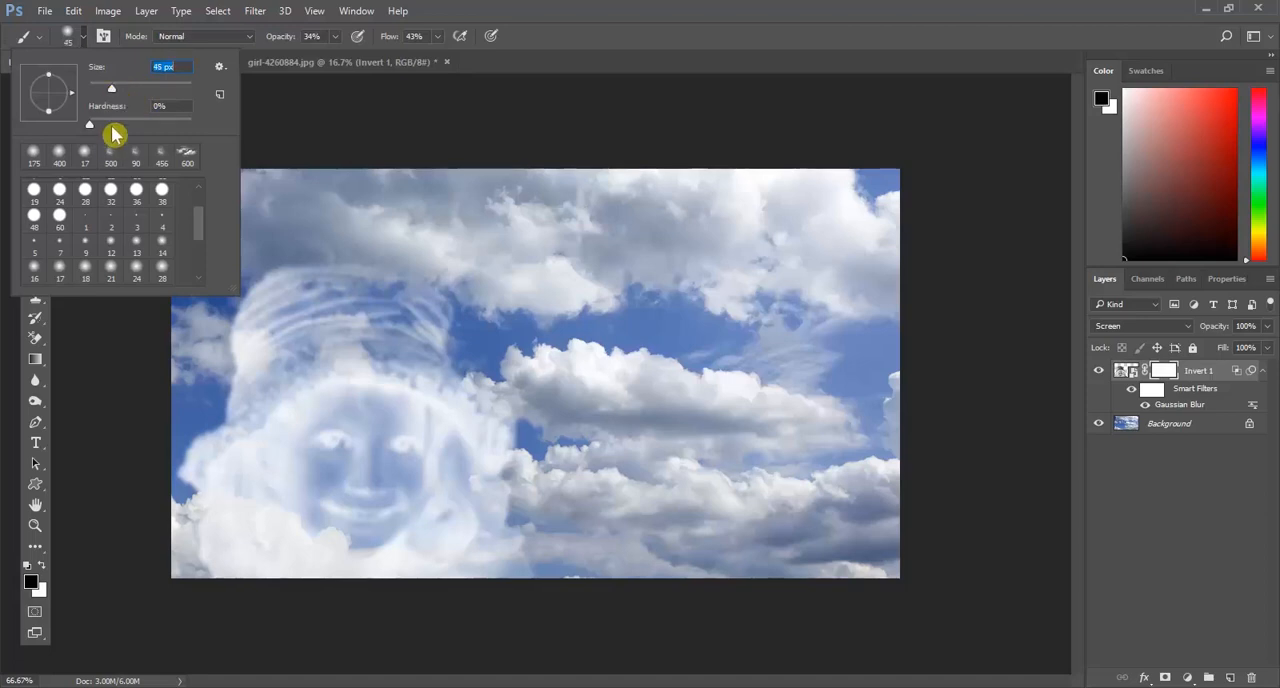
Step: Set the brush opacity to 65% and its flow to 64%
left_click(298, 38)
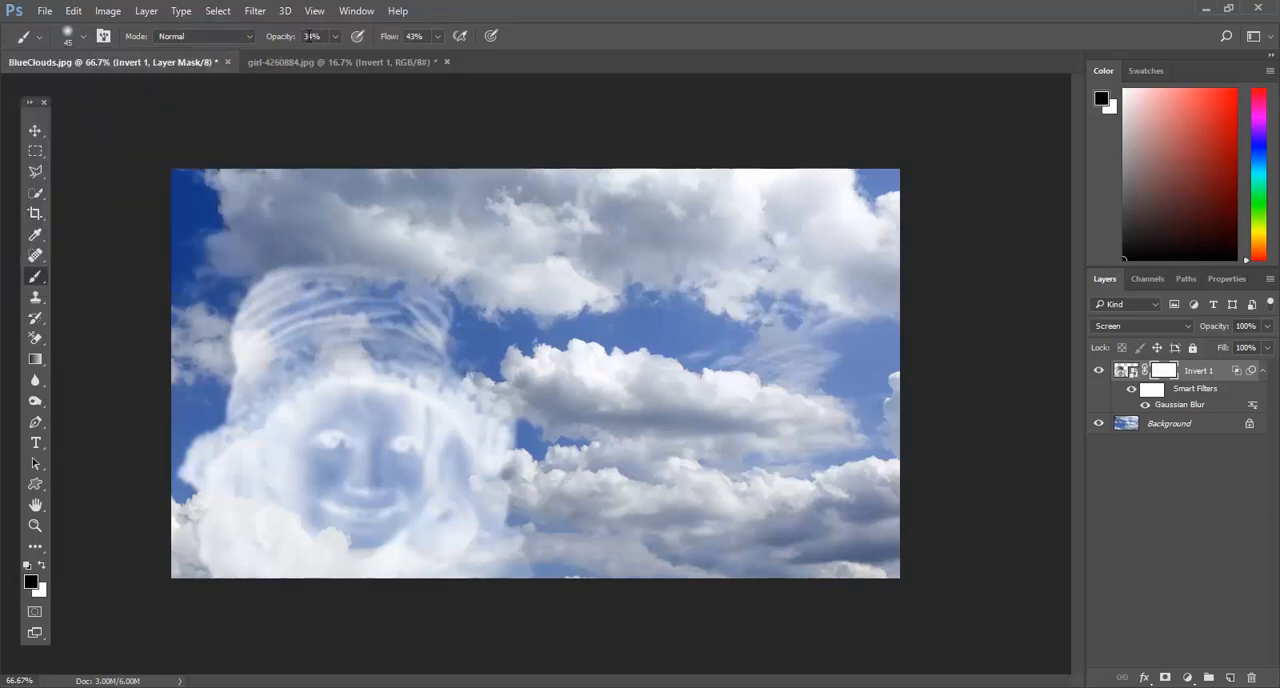
left_click(335, 38)
left_click_drag(335, 64, 361, 64)
left_click(437, 36)
left_click_drag(438, 58, 455, 66)
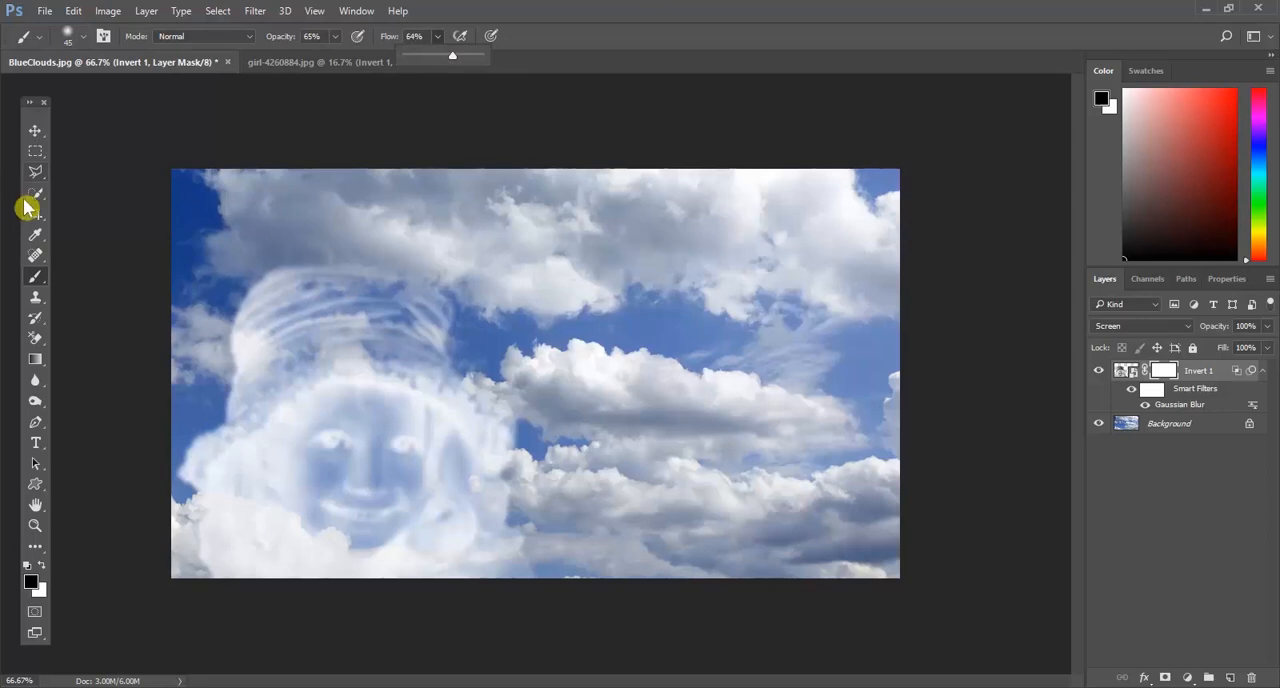
left_click(36, 276)
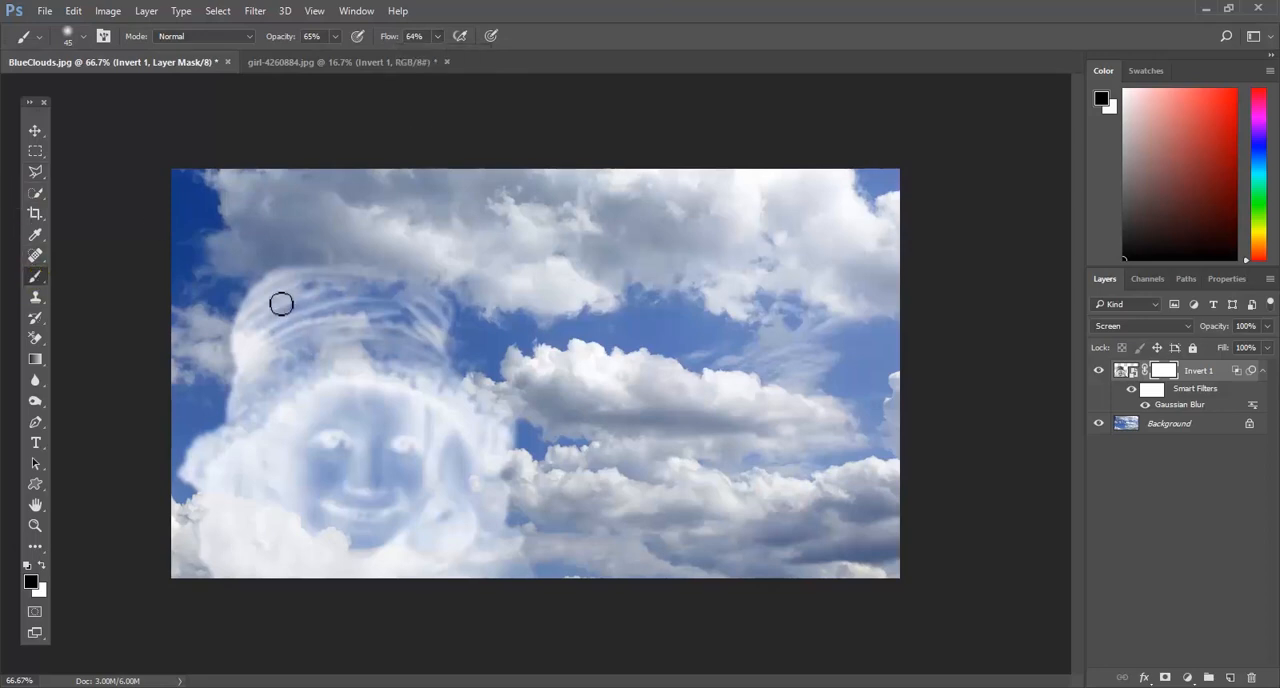
Step: Enlarge the brush to 150 px and paint black on the mask along the hat's top and outer edges to fade them
key("]")
key("]")
key("]")
key("]")
key("]")
key("]")
key("]")
key("]")
mouse_move(228, 280)
left_mouse_down()
mouse_move(196, 389)
mouse_move(212, 292)
mouse_move(245, 253)
mouse_move(387, 244)
mouse_move(437, 300)
left_mouse_up()
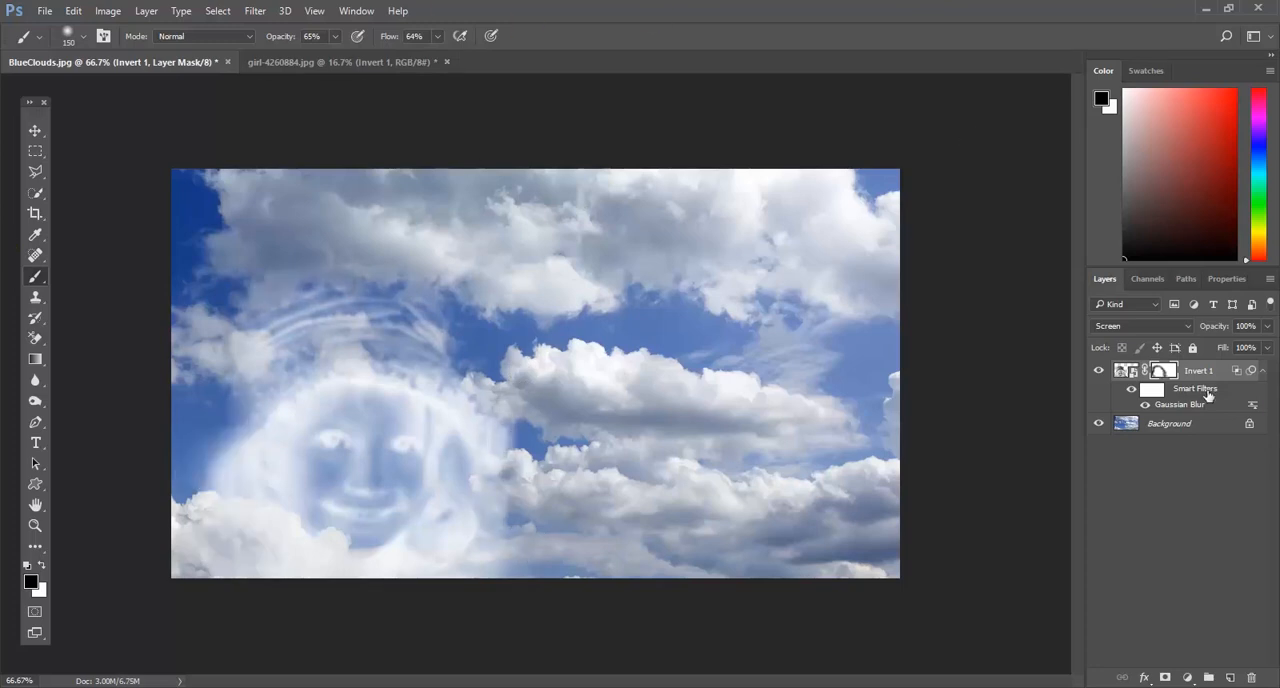
Step: Duplicate the masked Invert 1 layer and set the copy's Gaussian Blur radius to 30 pixels
left_click_drag(1207, 370, 1231, 680)
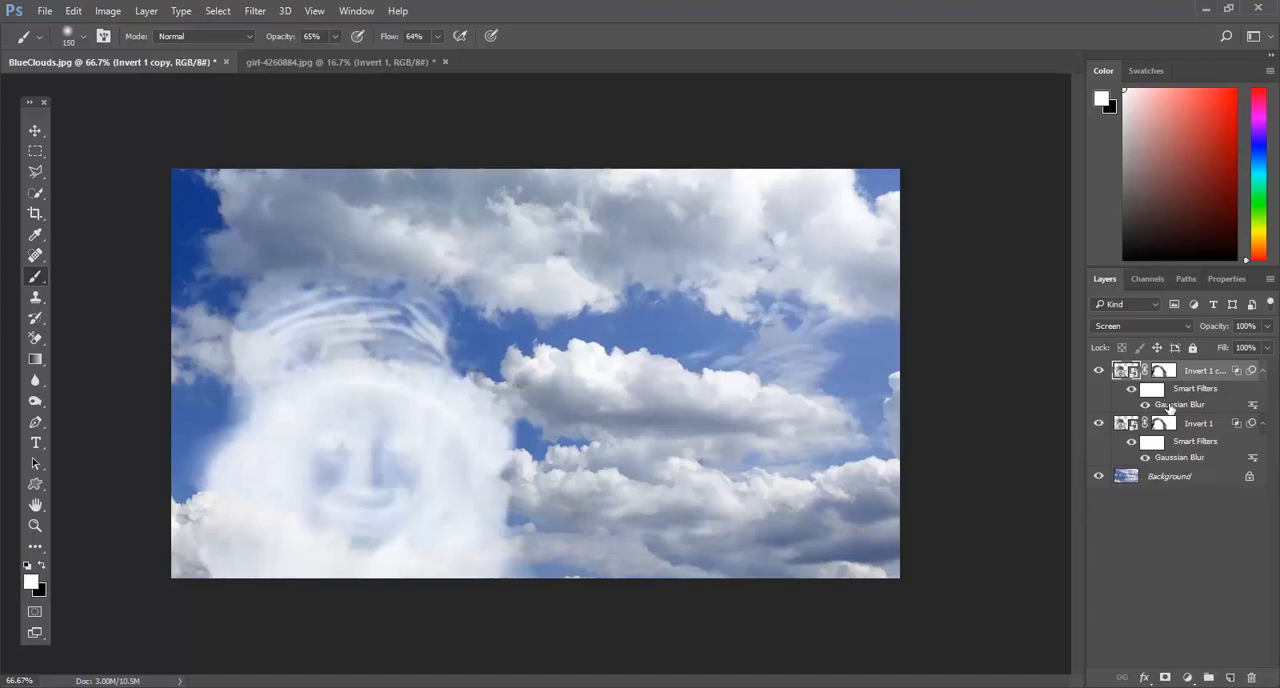
double_click(1170, 405)
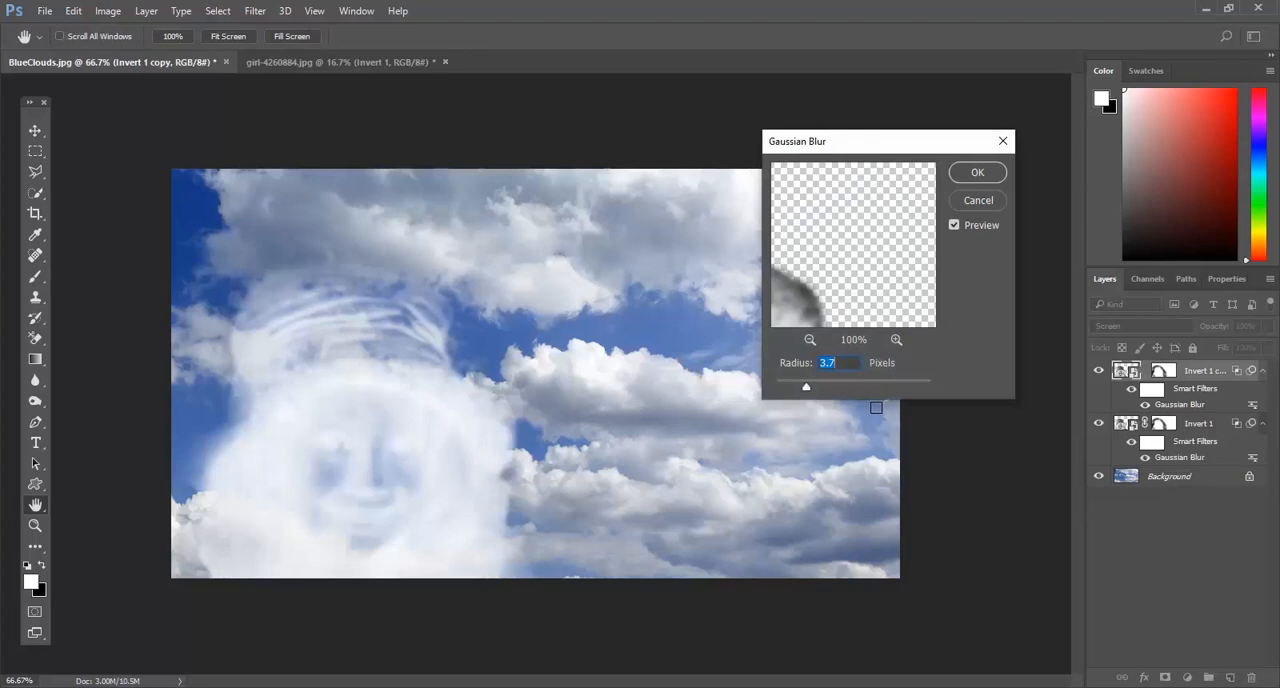
type("30")
left_click_drag(841, 272, 857, 239)
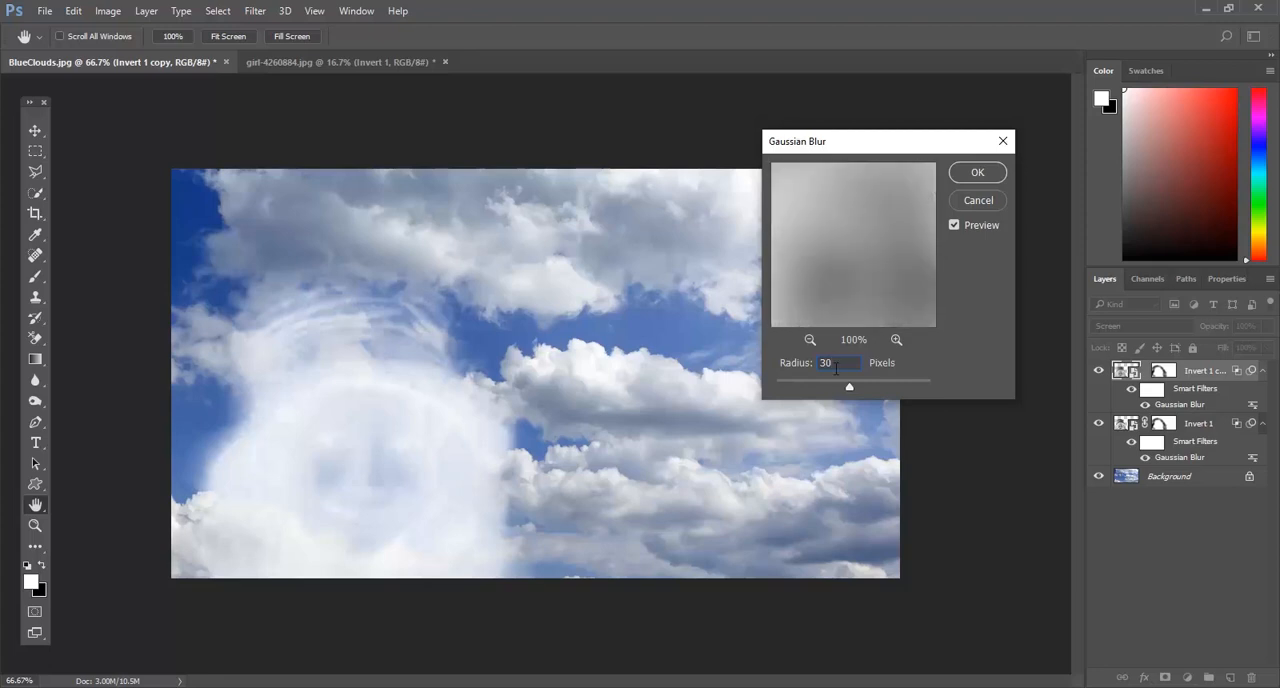
left_click(980, 176)
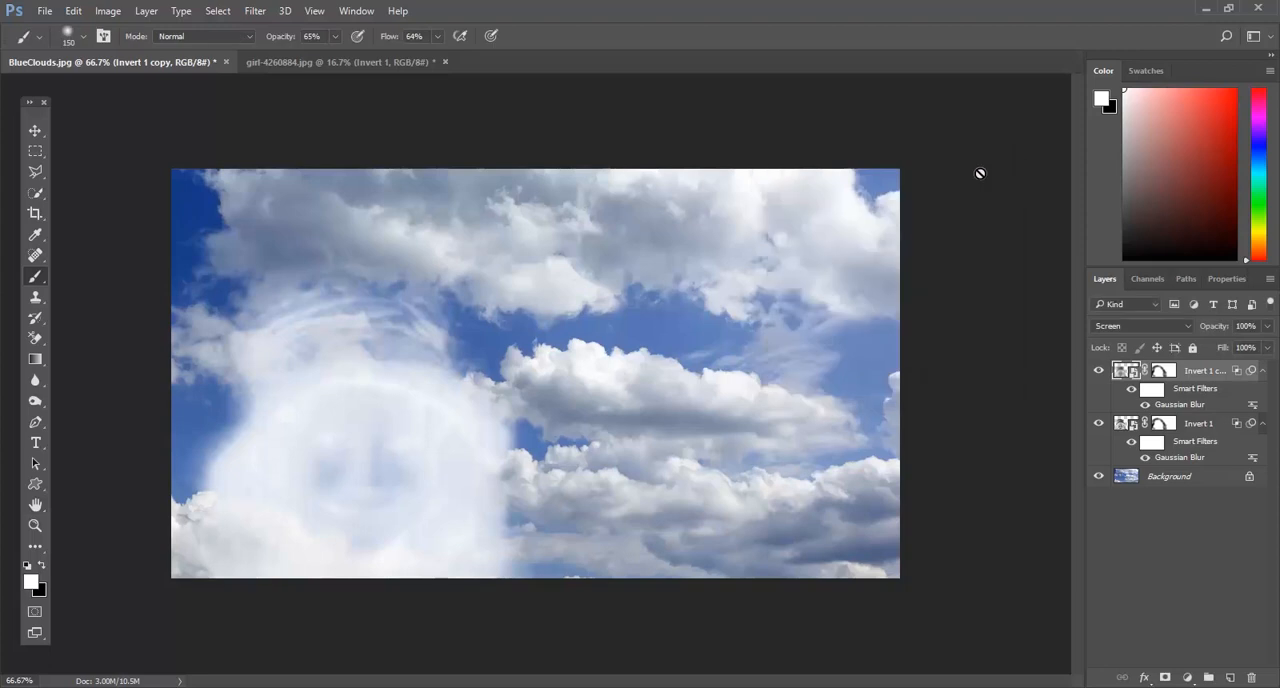
Step: Lower the opacity of the Invert 1 copy layer to 50%
left_click(1266, 327)
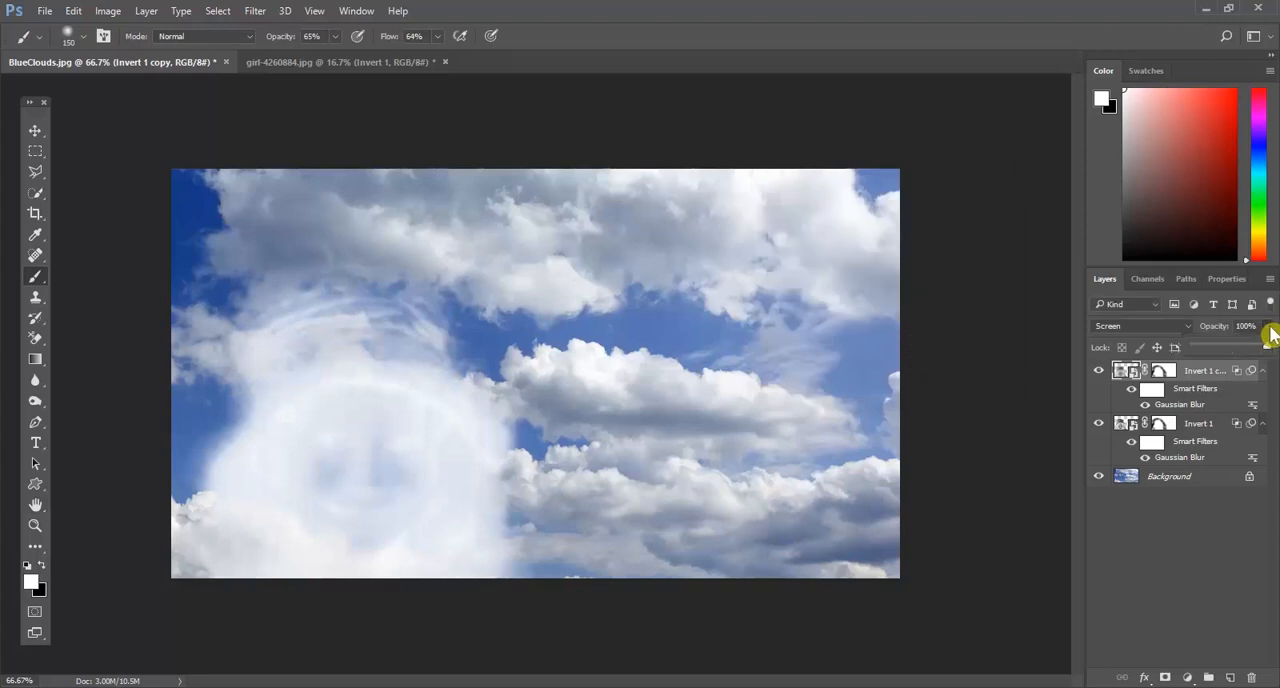
left_click_drag(1266, 352, 1221, 358)
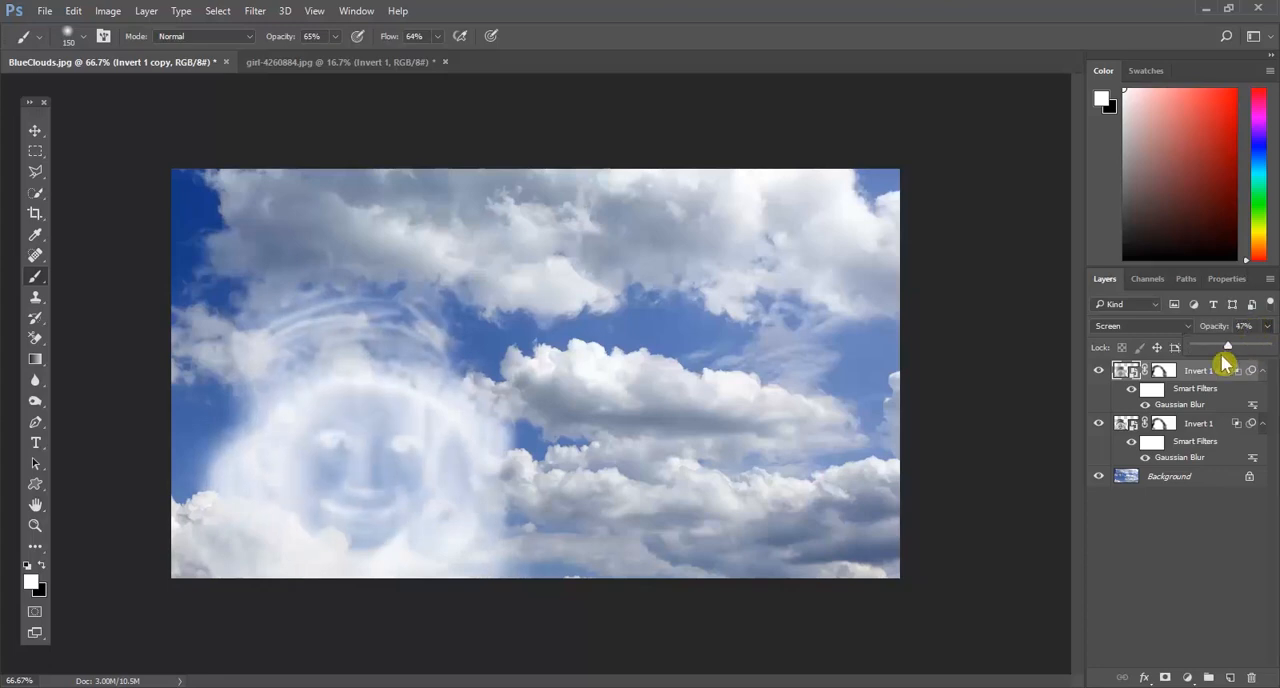
left_click(1242, 327)
type("50")
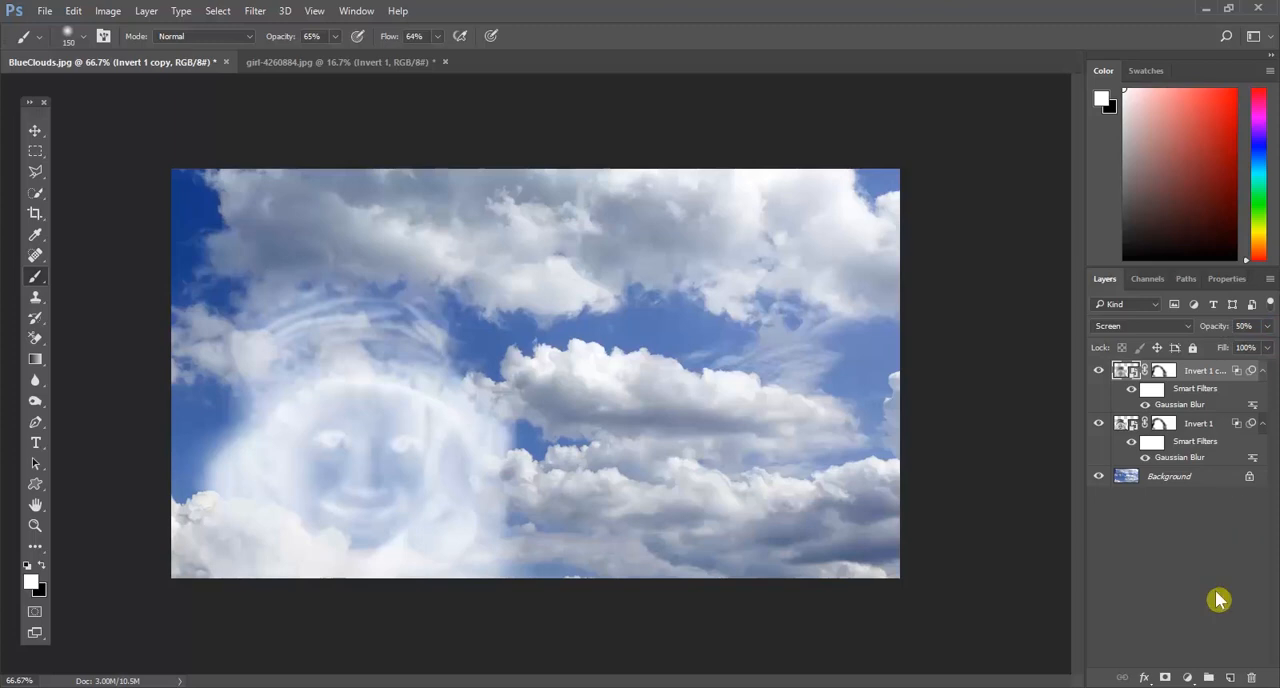